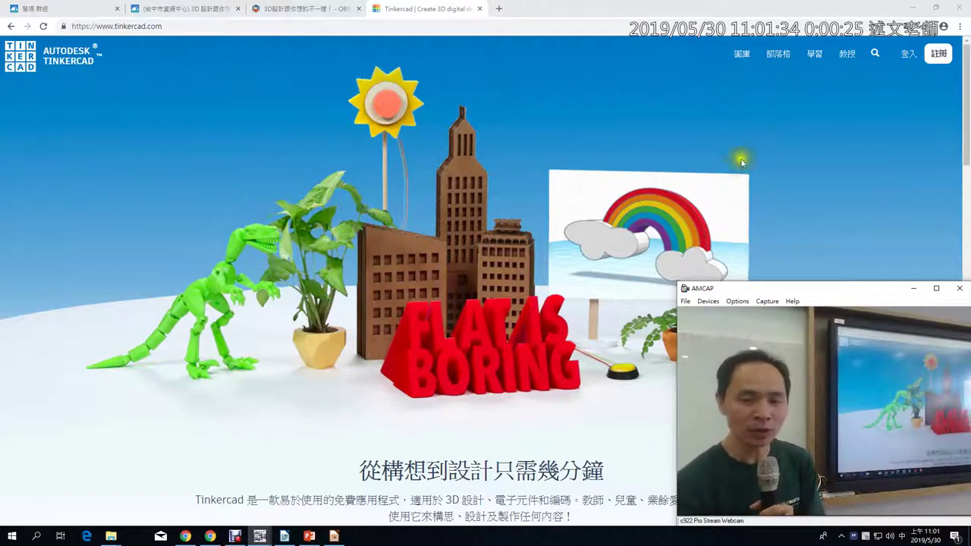
- View the Tinkercad account registration page and the social sign-in options, and return to the registration form
{"action": "left_click", "coordinate": [937, 53]}
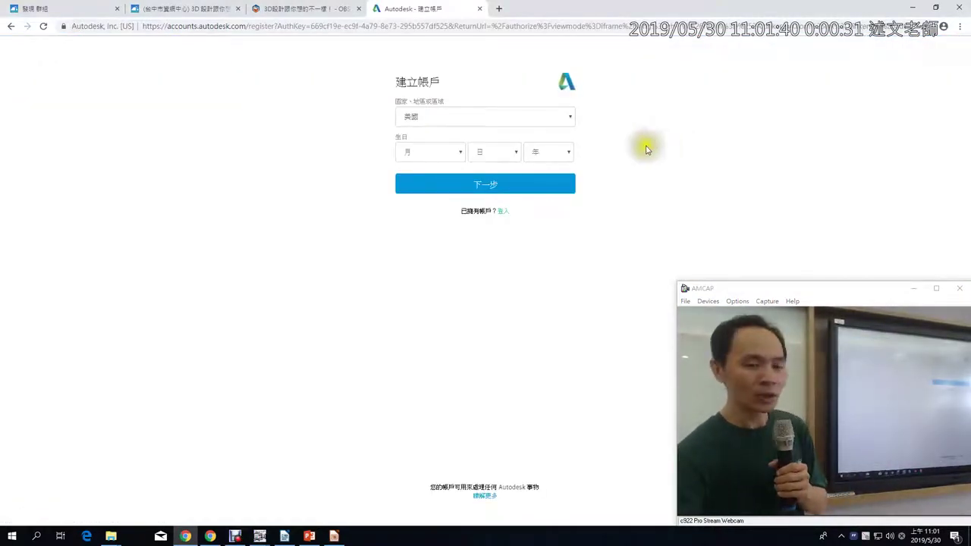
{"action": "left_click", "coordinate": [502, 215]}
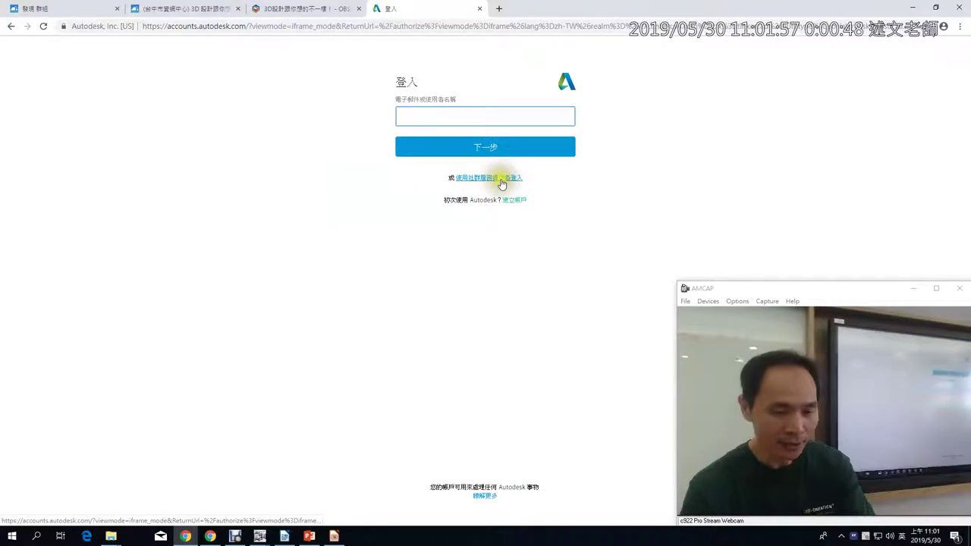
{"action": "left_click", "coordinate": [522, 273]}
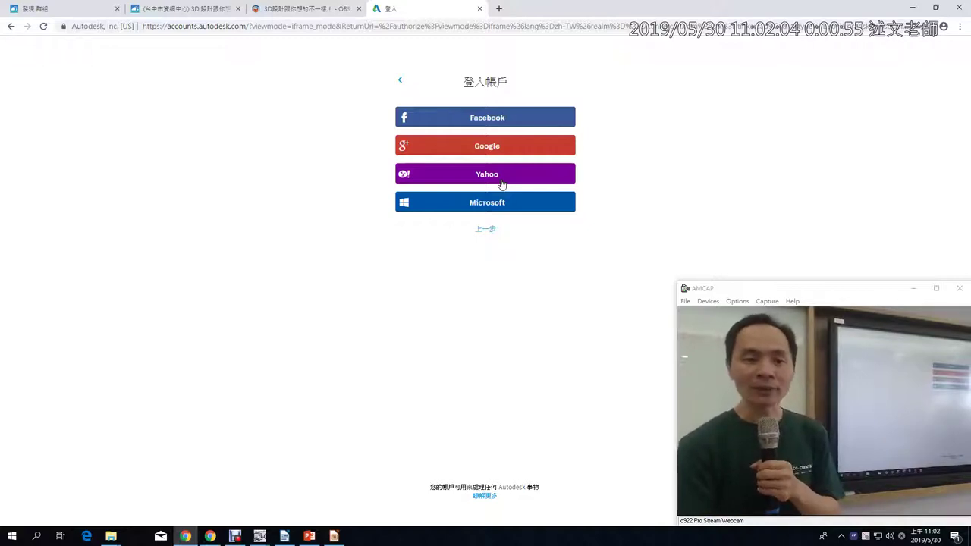
{"action": "left_click", "coordinate": [13, 28]}
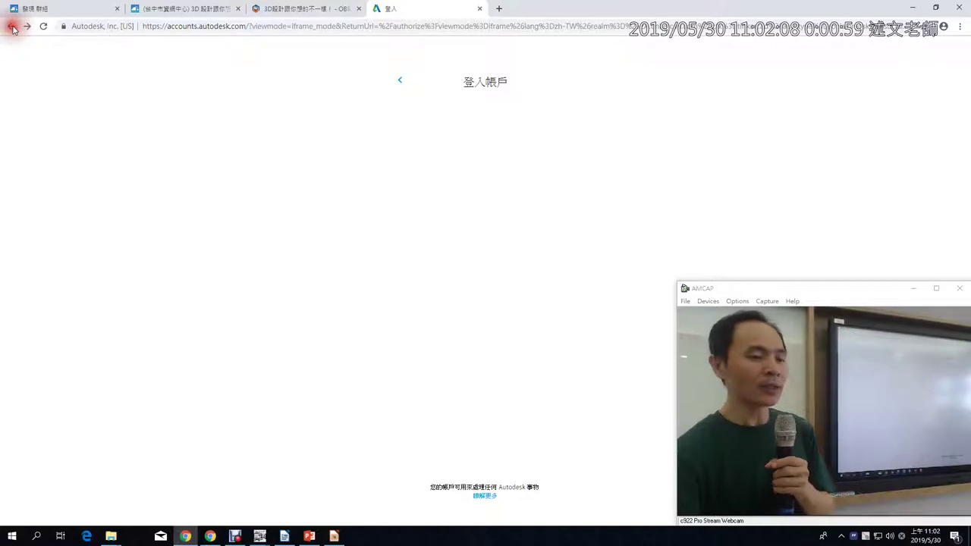
{"action": "left_click", "coordinate": [12, 28]}
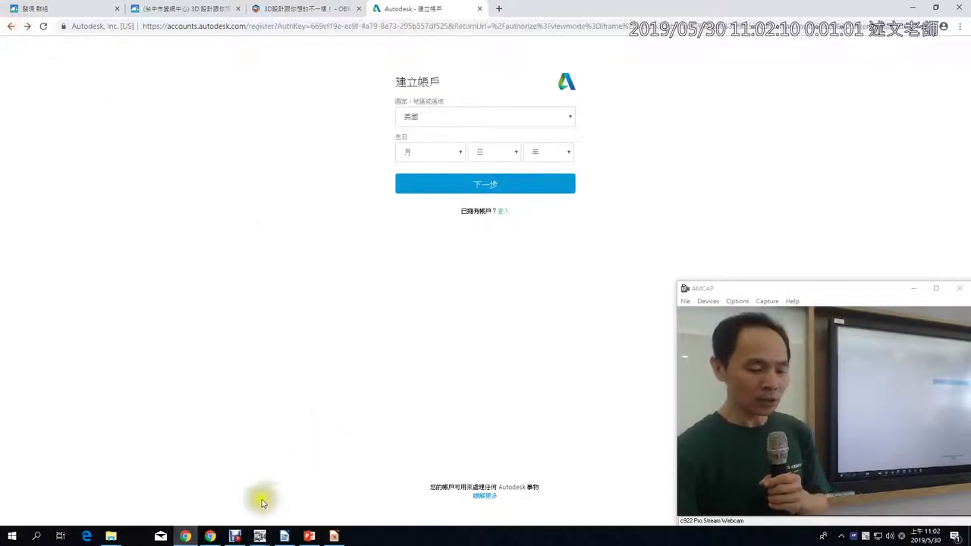
- Switch to the design already open in the other Chrome window and delete the pink deer model
{"action": "left_click", "coordinate": [212, 537]}
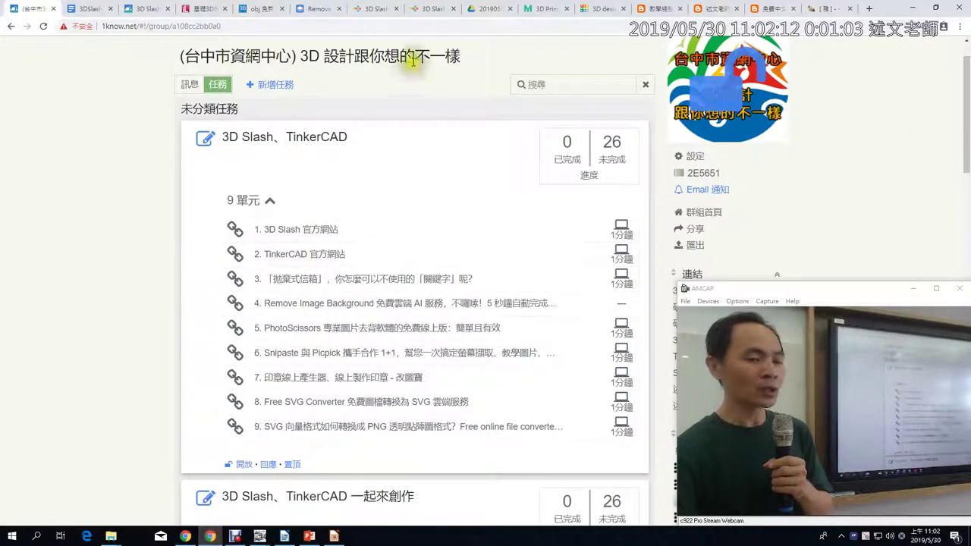
{"action": "left_click", "coordinate": [603, 9]}
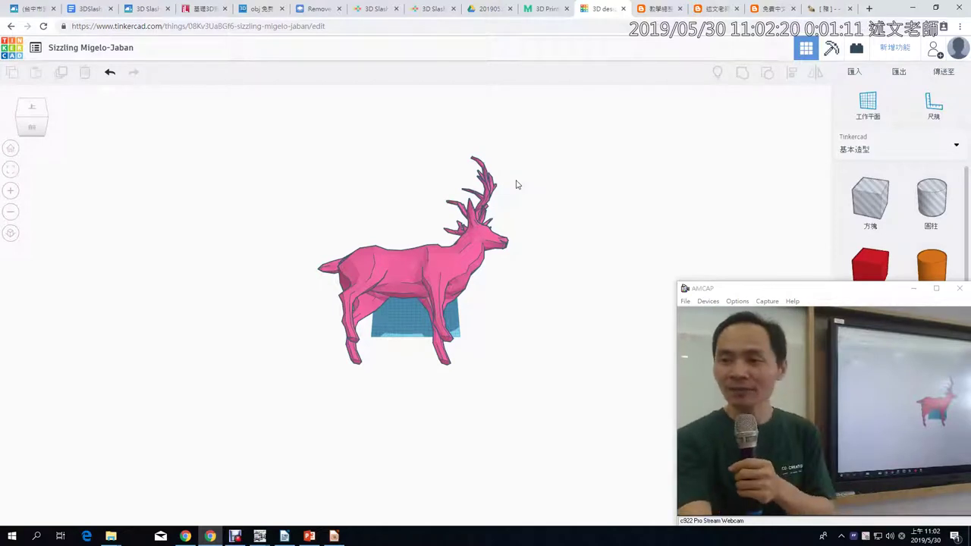
{"action": "left_click", "coordinate": [432, 273]}
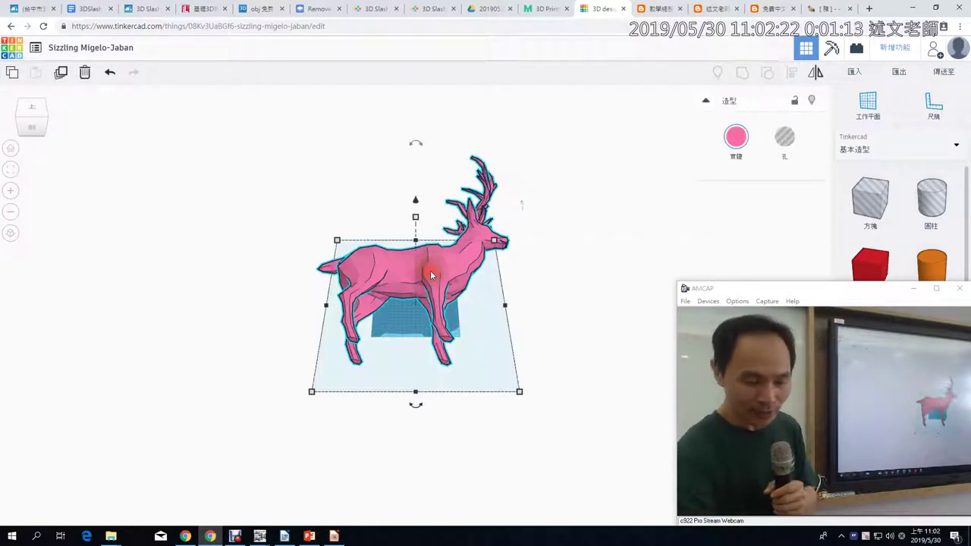
{"action": "key", "text": "Delete"}
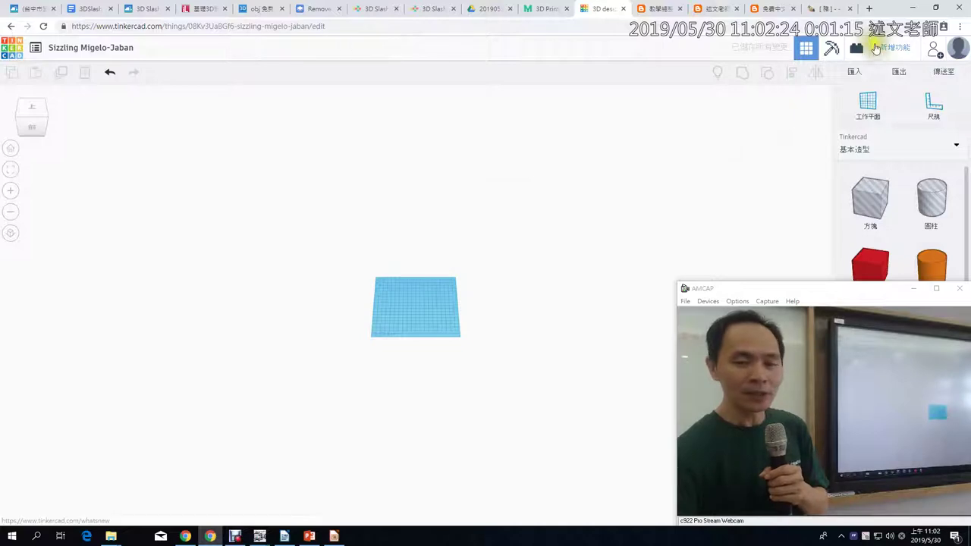
- Return to the dashboard of recent designs and create a new 3D design
{"action": "left_click", "coordinate": [955, 50]}
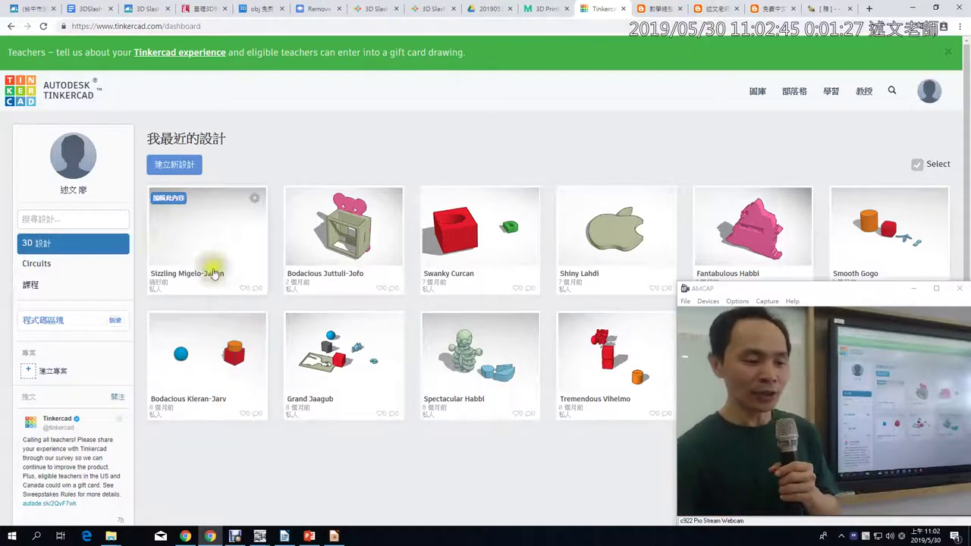
{"action": "left_click", "coordinate": [176, 167]}
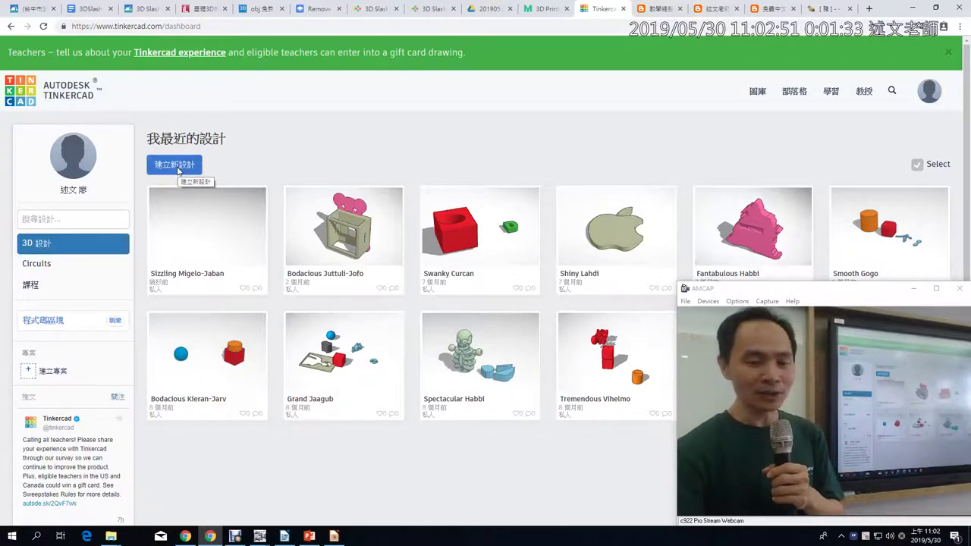
{"action": "left_click", "coordinate": [177, 168]}
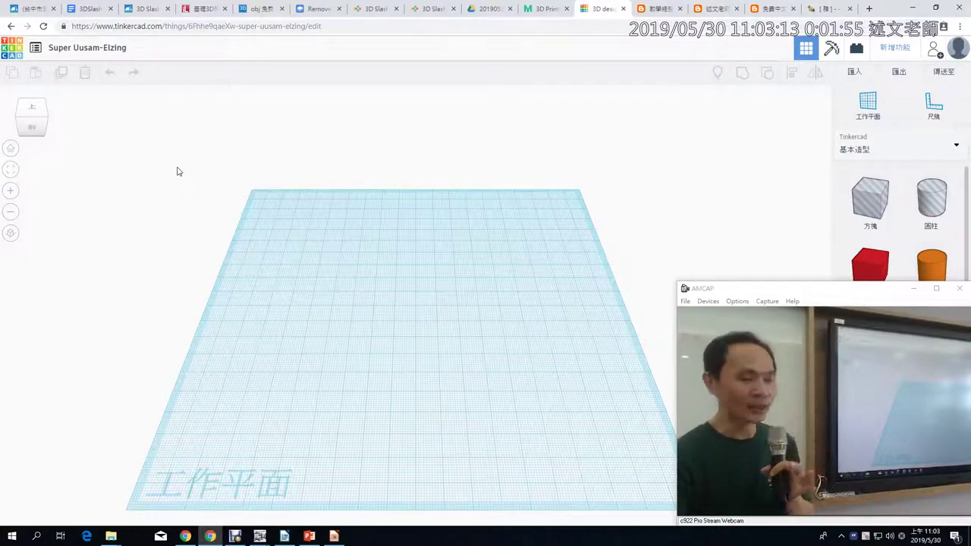
{"action": "left_click", "coordinate": [176, 170]}
- Uncover the basic shapes library, check its categories, and place a solid red box near the middle of the workplane
{"action": "left_click_drag", "start_coordinate": [744, 290], "coordinate": [62, 292]}
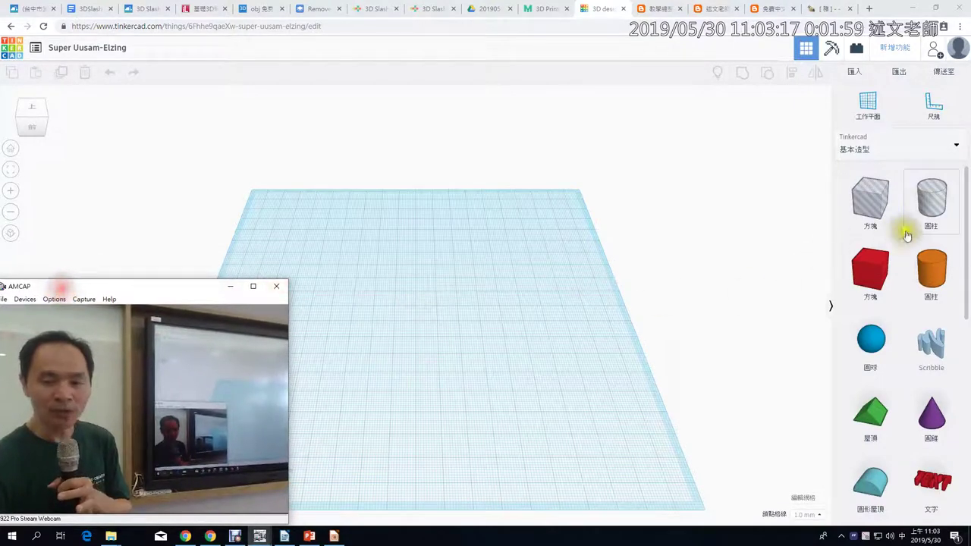
{"action": "left_click", "coordinate": [932, 157]}
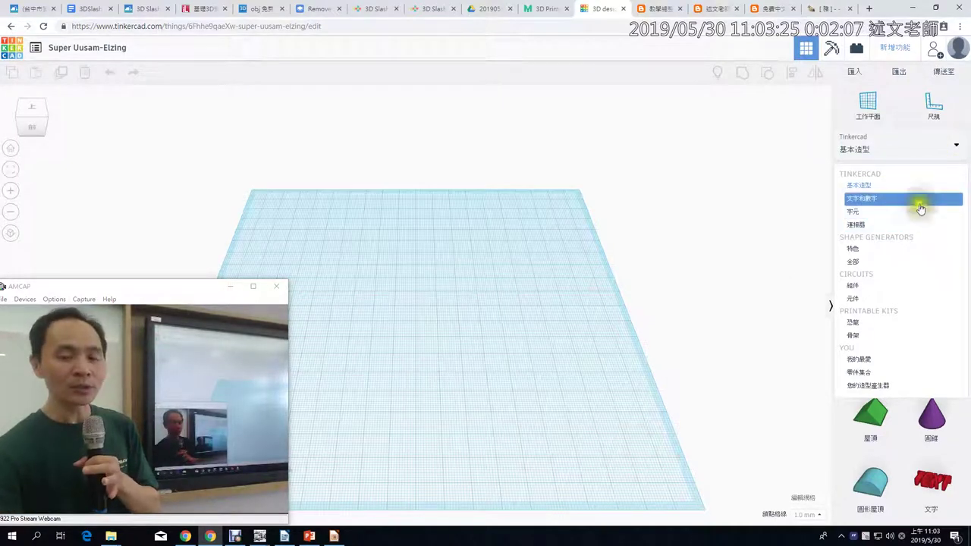
{"action": "left_click", "coordinate": [789, 198]}
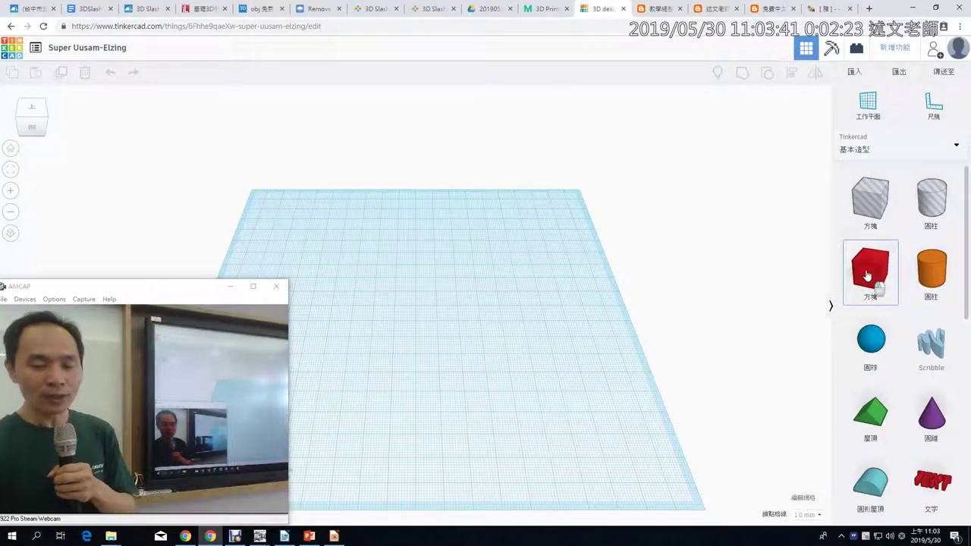
{"action": "left_click_drag", "start_coordinate": [867, 274], "coordinate": [437, 333]}
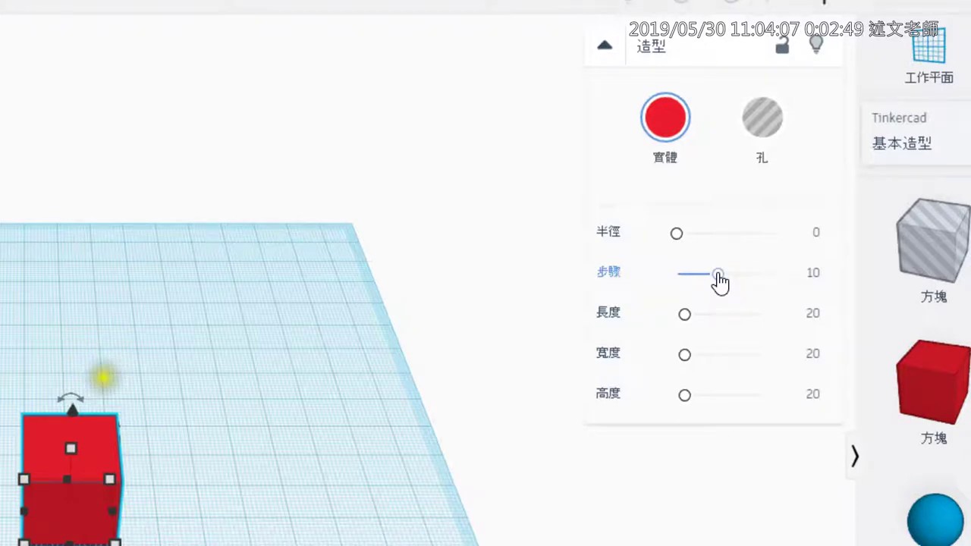
{"action": "mouse_move", "coordinate": [103, 377]}
{"action": "left_mouse_down"}
{"action": "mouse_move", "coordinate": [115, 520]}
{"action": "mouse_move", "coordinate": [92, 421]}
{"action": "mouse_move", "coordinate": [94, 523]}
{"action": "left_mouse_up"}
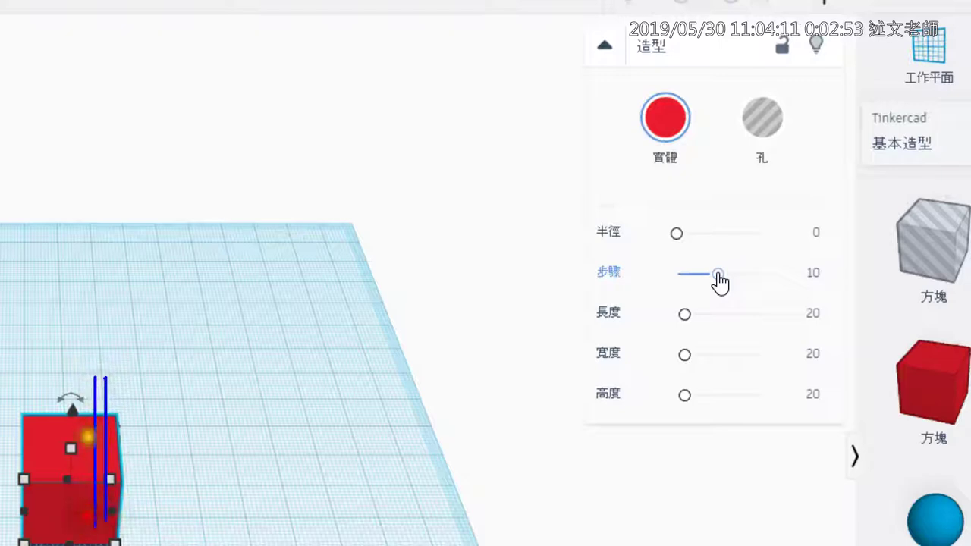
{"action": "left_click_drag", "start_coordinate": [82, 364], "coordinate": [80, 523]}
{"action": "mouse_move", "coordinate": [47, 356]}
{"action": "left_mouse_down"}
{"action": "mouse_move", "coordinate": [47, 523]}
{"action": "mouse_move", "coordinate": [62, 398]}
{"action": "mouse_move", "coordinate": [62, 523]}
{"action": "left_mouse_up"}
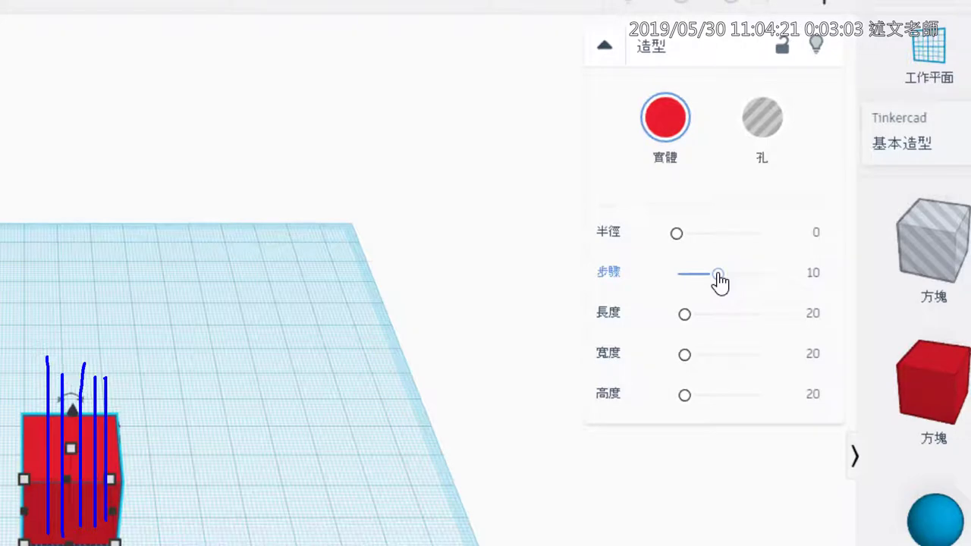
{"action": "key", "text": "Escape"}
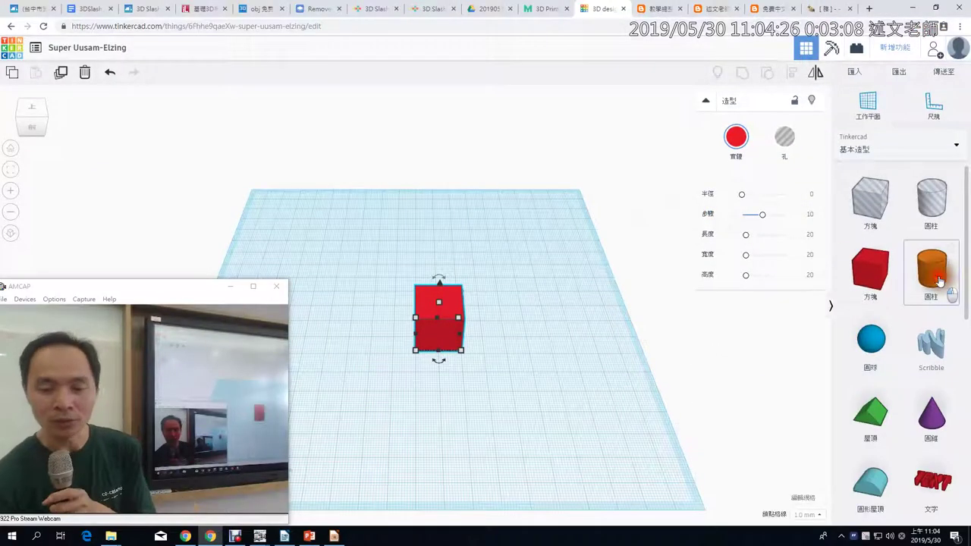
- Place an orange cylinder to the right of the red box, shift it slightly farther away, and set its number of sides to 12
{"action": "left_click", "coordinate": [642, 405]}
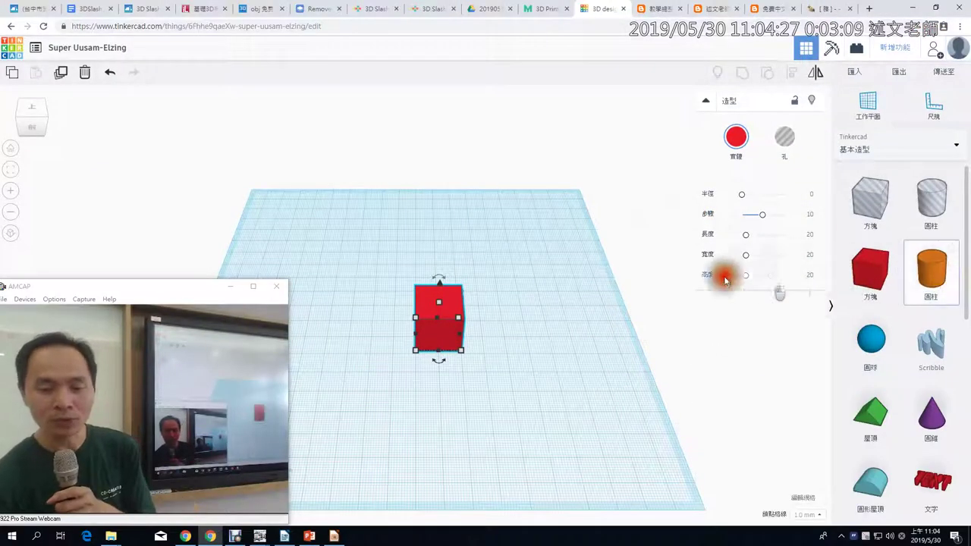
{"action": "left_click_drag", "start_coordinate": [724, 279], "coordinate": [532, 317]}
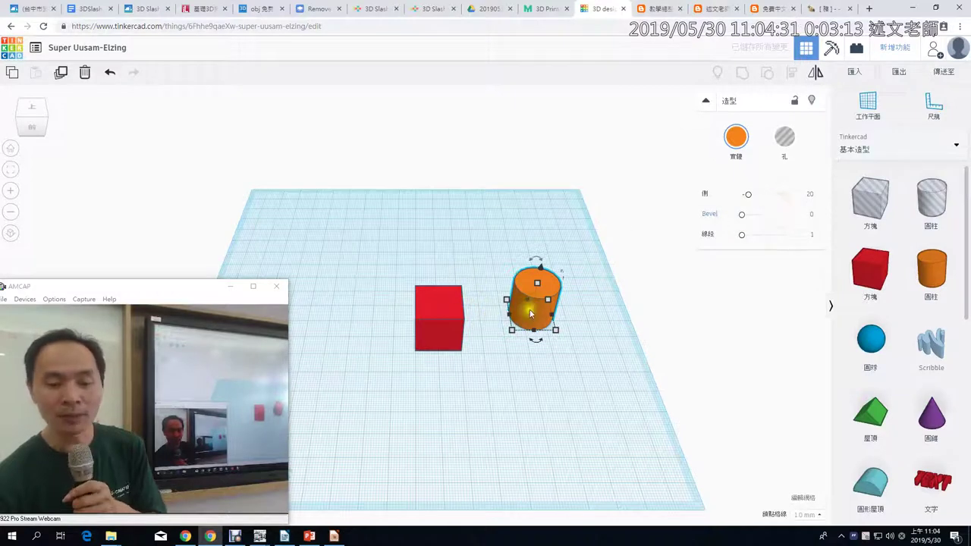
{"action": "left_click_drag", "start_coordinate": [534, 315], "coordinate": [548, 311]}
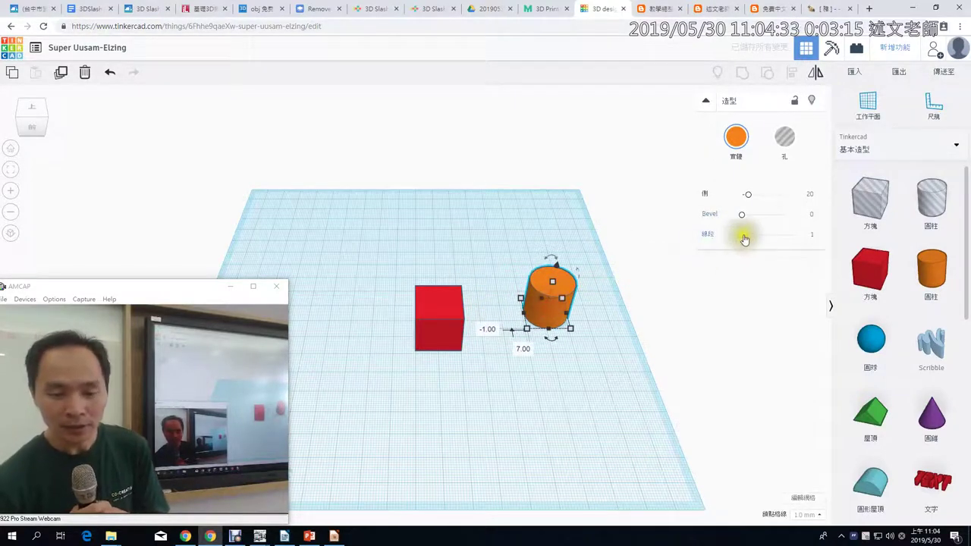
{"action": "mouse_move", "coordinate": [747, 195]}
{"action": "left_mouse_down"}
{"action": "mouse_move", "coordinate": [762, 201]}
{"action": "mouse_move", "coordinate": [732, 205]}
{"action": "left_mouse_up"}
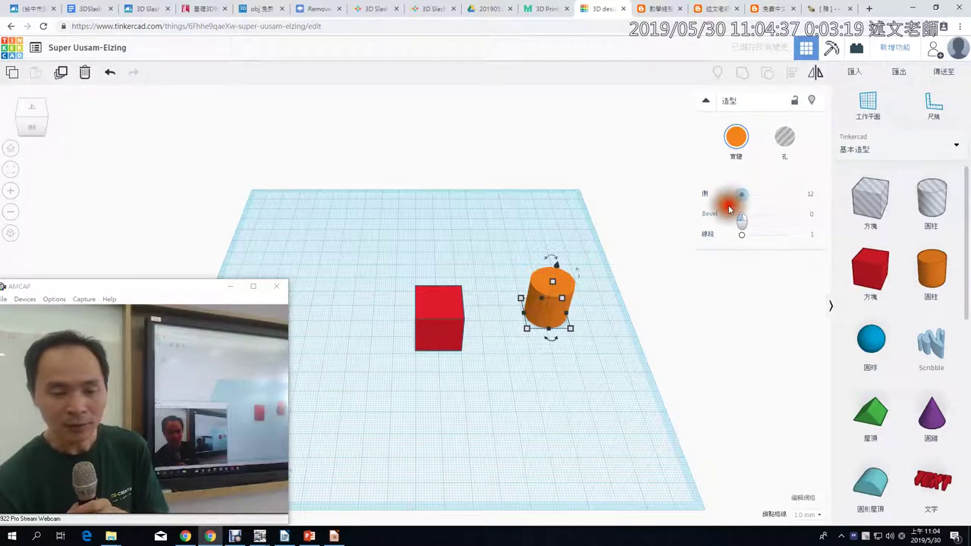
- Examine the faceted cylinder and the red box up close from lower and angled viewpoints
{"action": "scroll", "coordinate": [591, 345], "scroll_direction": "up", "scroll_amount": 3}
{"action": "mouse_move", "coordinate": [724, 310]}
{"action": "right_mouse_down"}
{"action": "mouse_move", "coordinate": [733, 314]}
{"action": "mouse_move", "coordinate": [676, 325]}
{"action": "mouse_move", "coordinate": [724, 295]}
{"action": "right_mouse_up"}
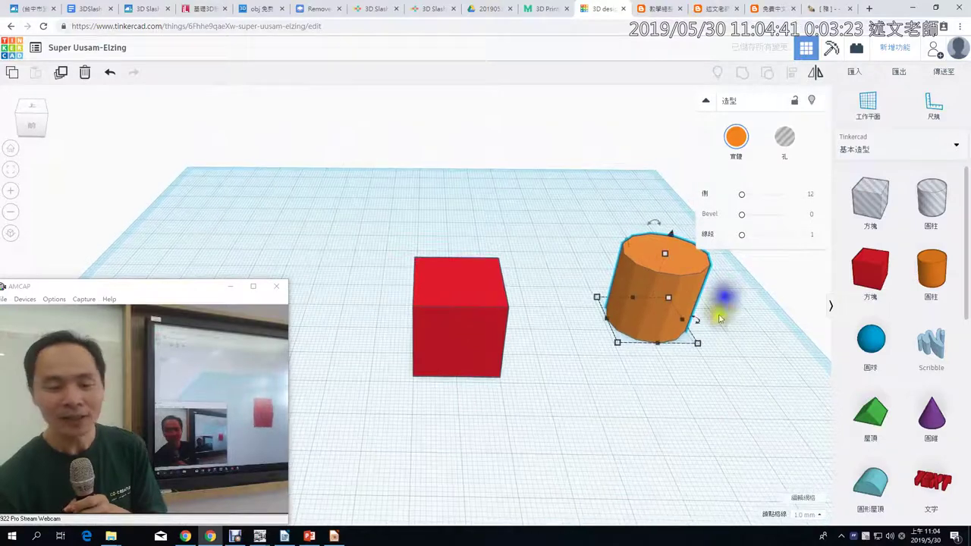
{"action": "left_click", "coordinate": [657, 324]}
{"action": "left_click", "coordinate": [697, 380]}
{"action": "middle_click_drag", "start_coordinate": [696, 381], "coordinate": [598, 384]}
{"action": "right_click_drag", "start_coordinate": [649, 309], "coordinate": [565, 336]}
{"action": "right_click_drag", "start_coordinate": [618, 301], "coordinate": [639, 288]}
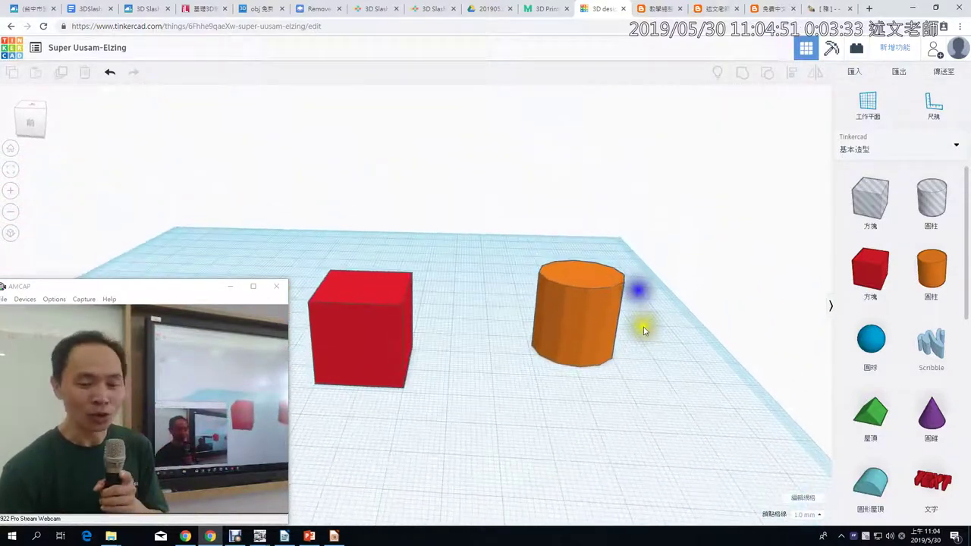
{"action": "left_click_drag", "start_coordinate": [644, 328], "coordinate": [494, 409]}
{"action": "left_click", "coordinate": [592, 204]}
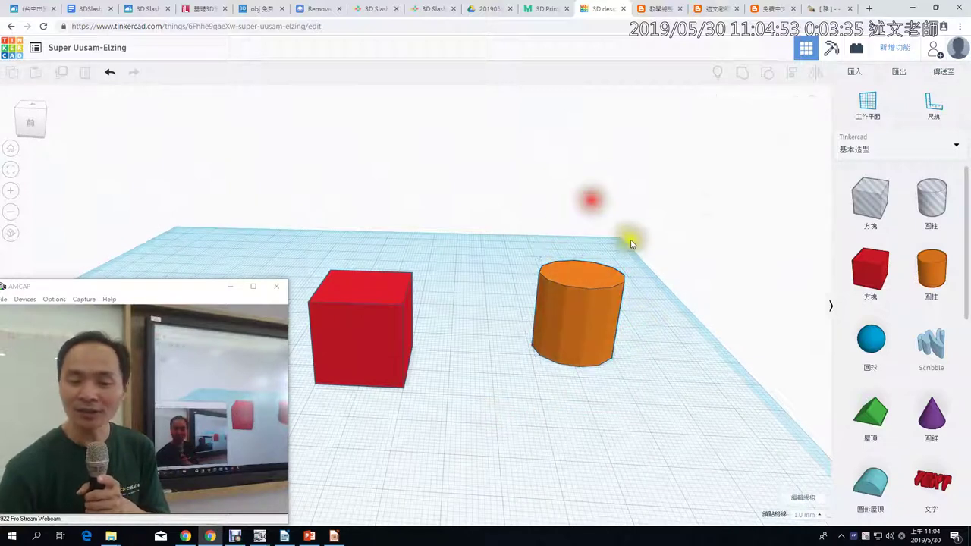
{"action": "left_click_drag", "start_coordinate": [629, 234], "coordinate": [426, 364]}
{"action": "left_click_drag", "start_coordinate": [442, 233], "coordinate": [377, 358]}
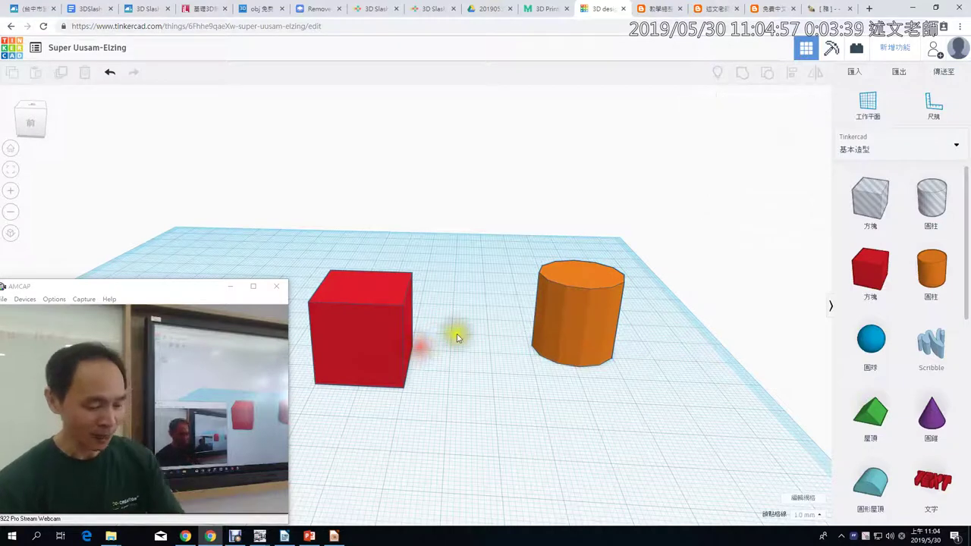
{"action": "left_click_drag", "start_coordinate": [538, 113], "coordinate": [496, 239]}
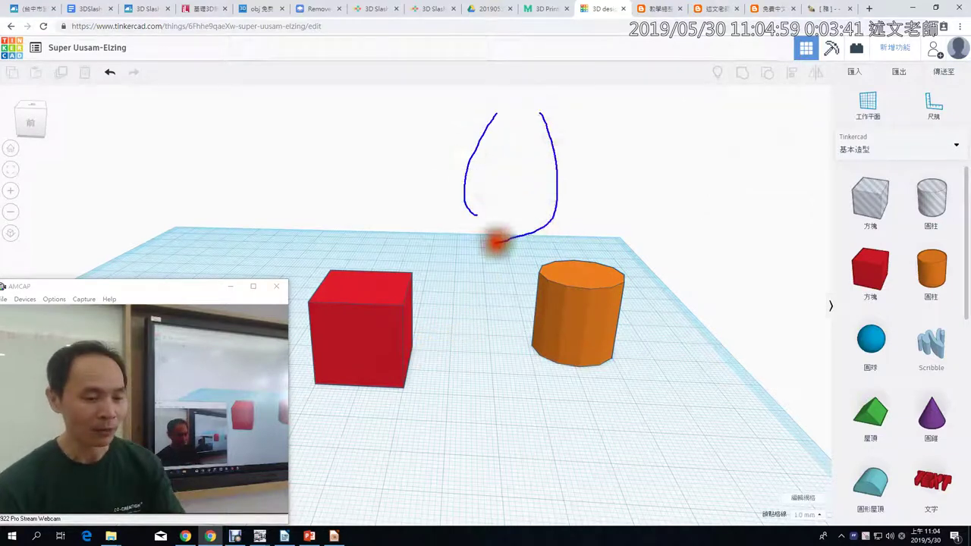
{"action": "left_click_drag", "start_coordinate": [506, 120], "coordinate": [478, 166]}
{"action": "mouse_move", "coordinate": [523, 114]}
{"action": "left_mouse_down"}
{"action": "mouse_move", "coordinate": [511, 130]}
{"action": "mouse_move", "coordinate": [531, 126]}
{"action": "mouse_move", "coordinate": [516, 111]}
{"action": "mouse_move", "coordinate": [514, 129]}
{"action": "mouse_move", "coordinate": [533, 109]}
{"action": "left_mouse_up"}
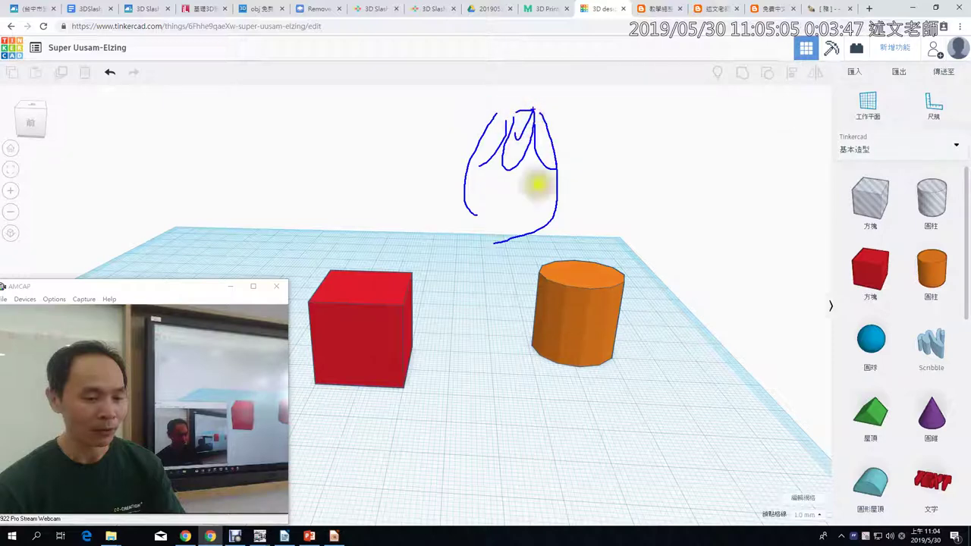
{"action": "key", "text": "Escape"}
- Set the red box's length to 38.01 mm and deselect it
{"action": "mouse_move", "coordinate": [460, 336]}
{"action": "right_mouse_down"}
{"action": "mouse_move", "coordinate": [678, 260]}
{"action": "mouse_move", "coordinate": [478, 341]}
{"action": "mouse_move", "coordinate": [572, 300]}
{"action": "mouse_move", "coordinate": [549, 307]}
{"action": "right_mouse_up"}
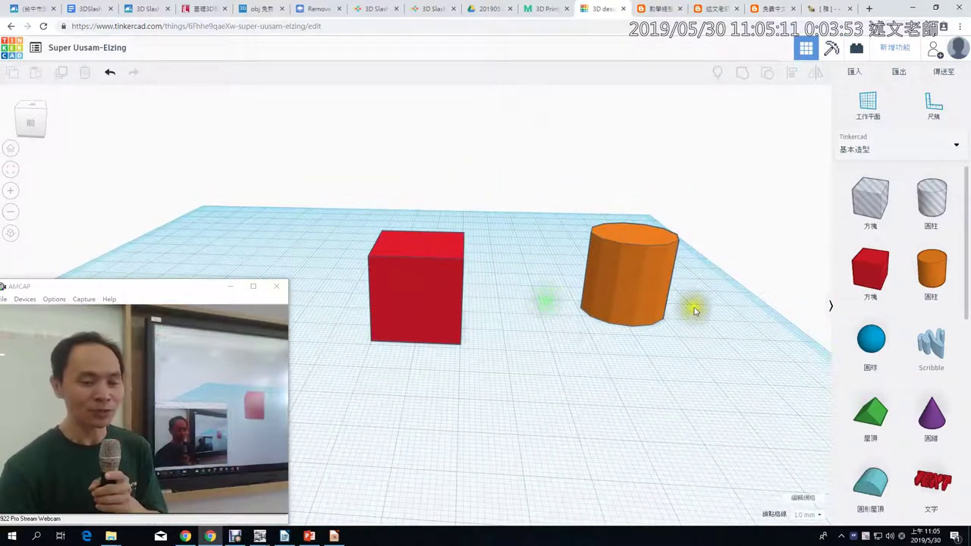
{"action": "left_click_drag", "start_coordinate": [692, 308], "coordinate": [672, 358]}
{"action": "right_click_drag", "start_coordinate": [677, 355], "coordinate": [680, 316]}
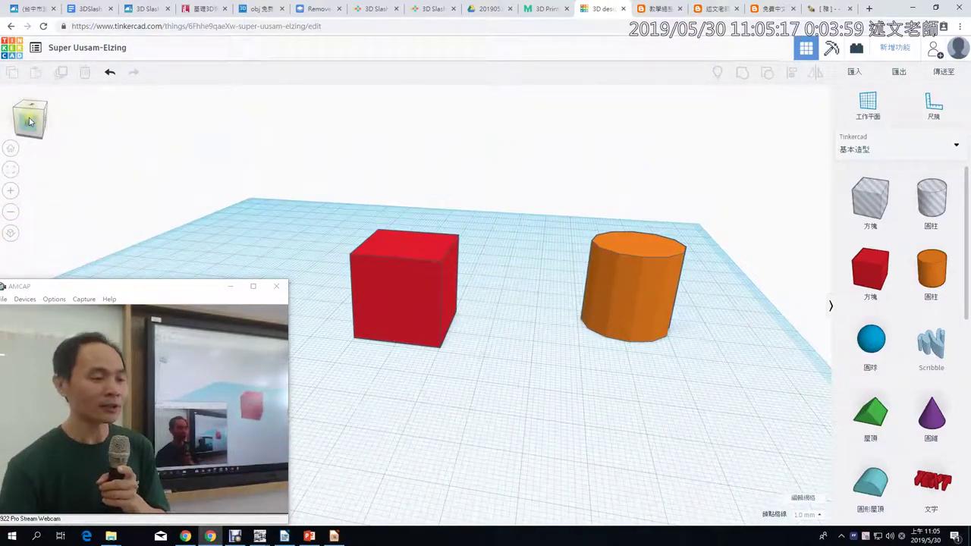
{"action": "mouse_move", "coordinate": [28, 120]}
{"action": "left_mouse_down"}
{"action": "mouse_move", "coordinate": [38, 123]}
{"action": "mouse_move", "coordinate": [35, 114]}
{"action": "mouse_move", "coordinate": [22, 121]}
{"action": "mouse_move", "coordinate": [40, 112]}
{"action": "mouse_move", "coordinate": [20, 117]}
{"action": "left_mouse_up"}
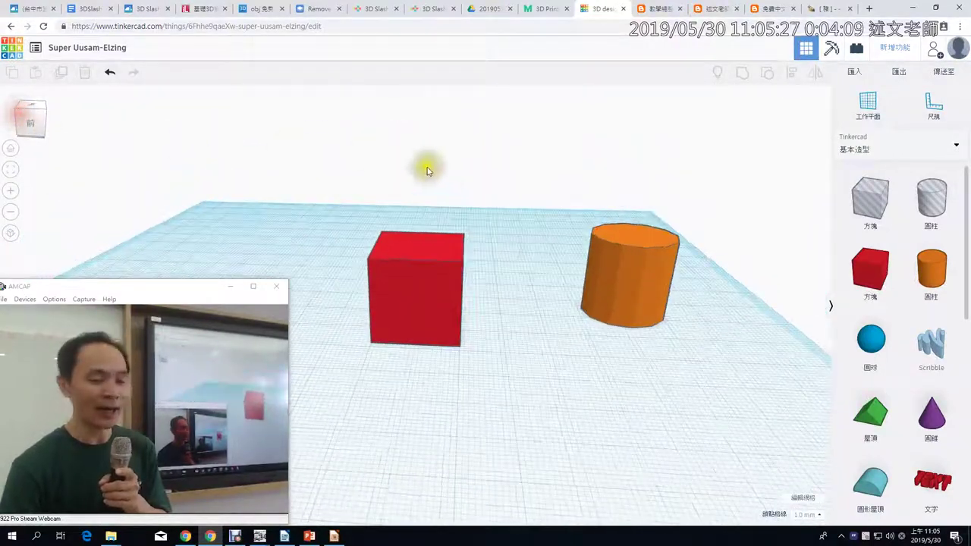
{"action": "left_click", "coordinate": [444, 271]}
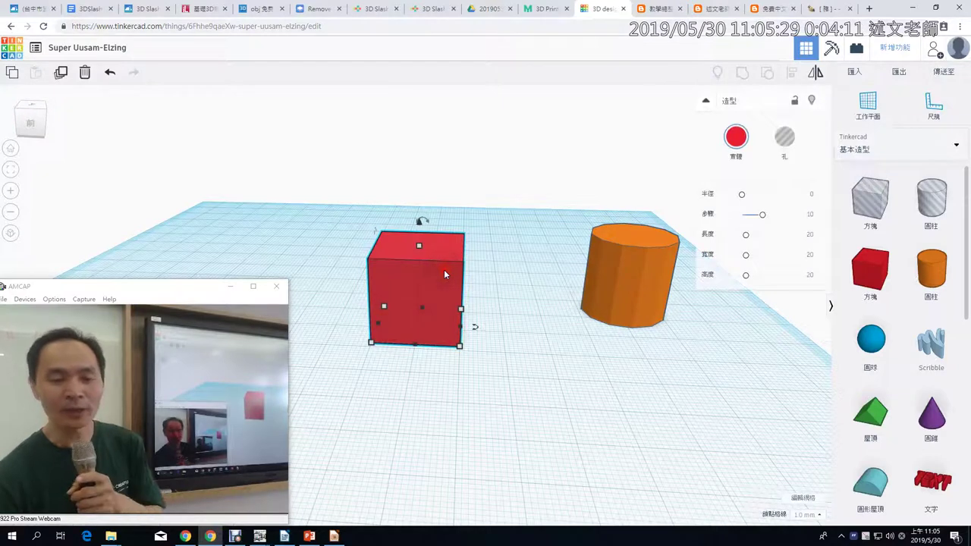
{"action": "left_click_drag", "start_coordinate": [749, 241], "coordinate": [749, 238]}
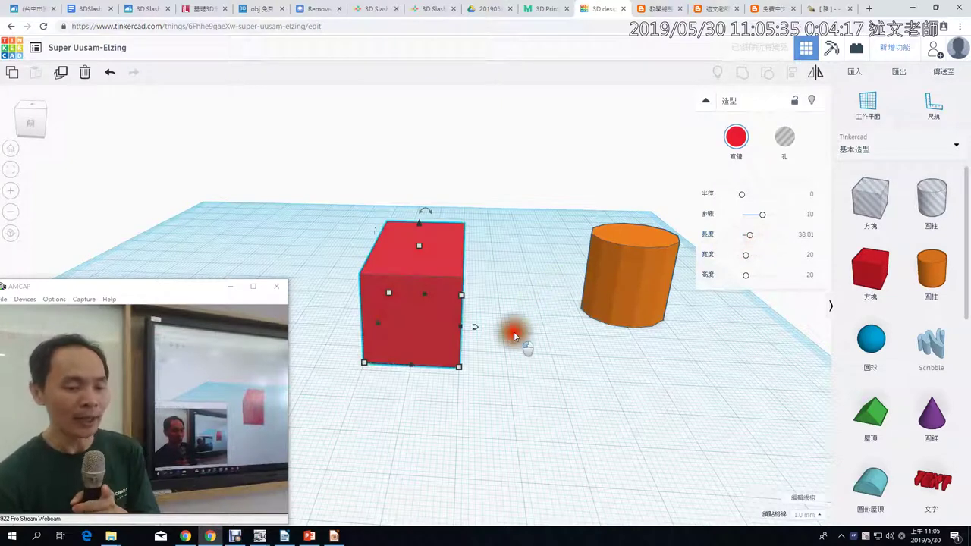
{"action": "left_click", "coordinate": [533, 326]}
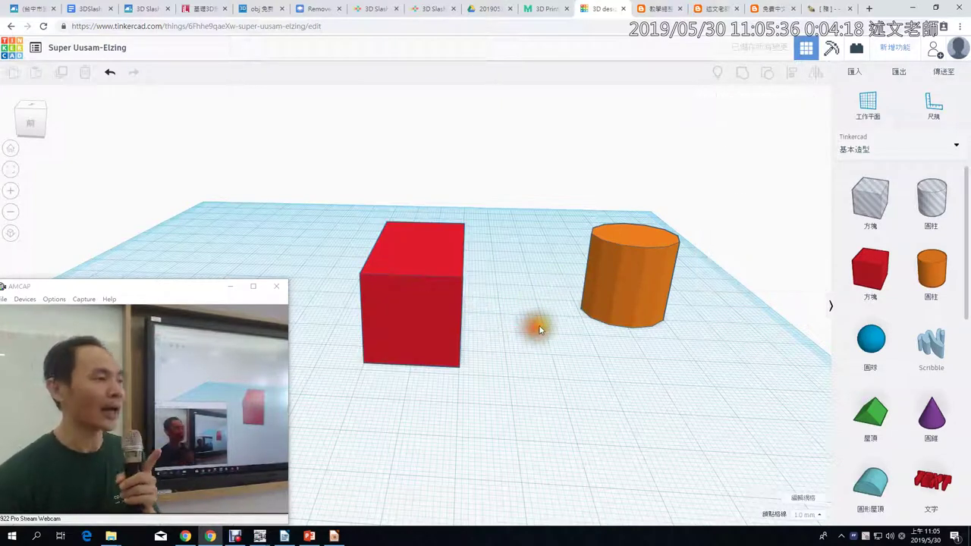
- Try moving the orange cylinder behind and then inside the red box, and pull it back out beside the box
{"action": "left_click", "coordinate": [639, 256]}
{"action": "left_click_drag", "start_coordinate": [650, 259], "coordinate": [432, 220]}
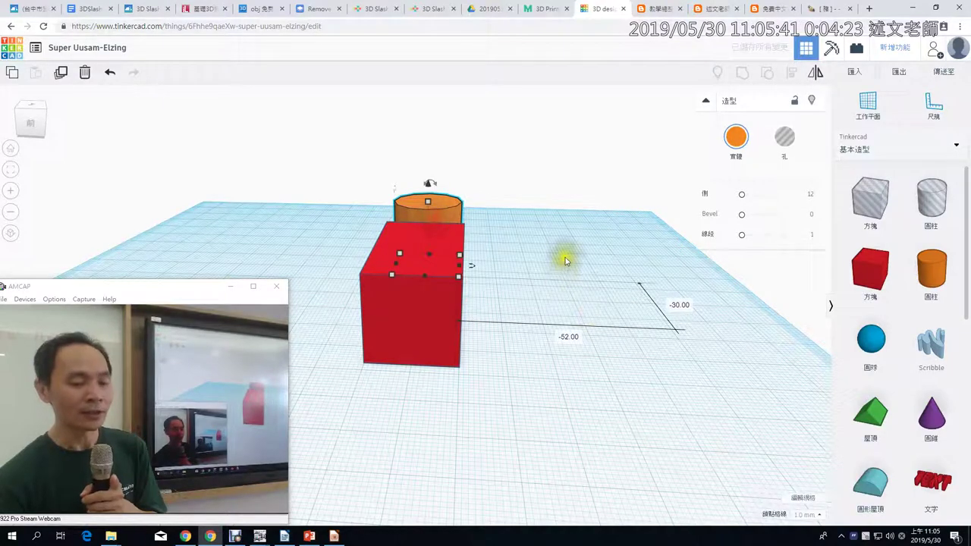
{"action": "right_click_drag", "start_coordinate": [563, 255], "coordinate": [287, 258]}
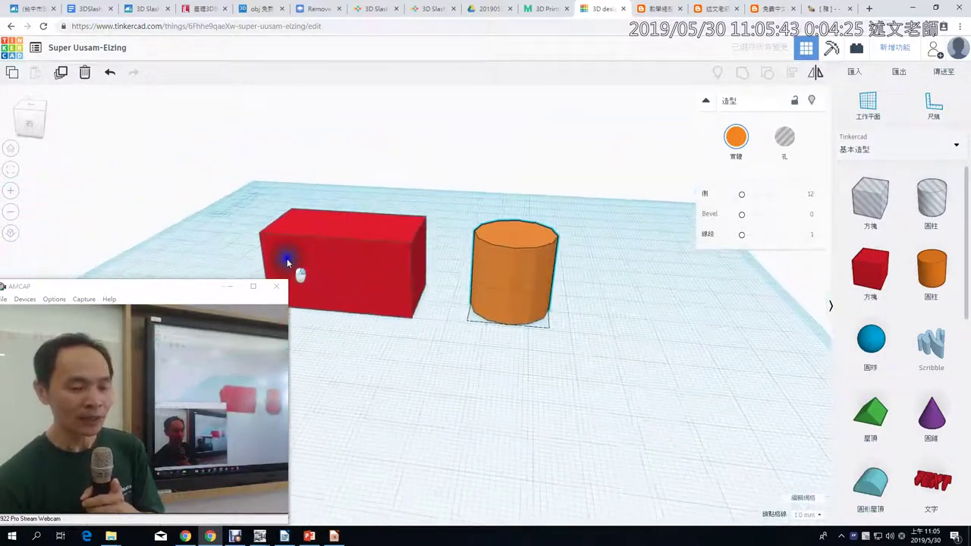
{"action": "left_click_drag", "start_coordinate": [521, 248], "coordinate": [344, 238]}
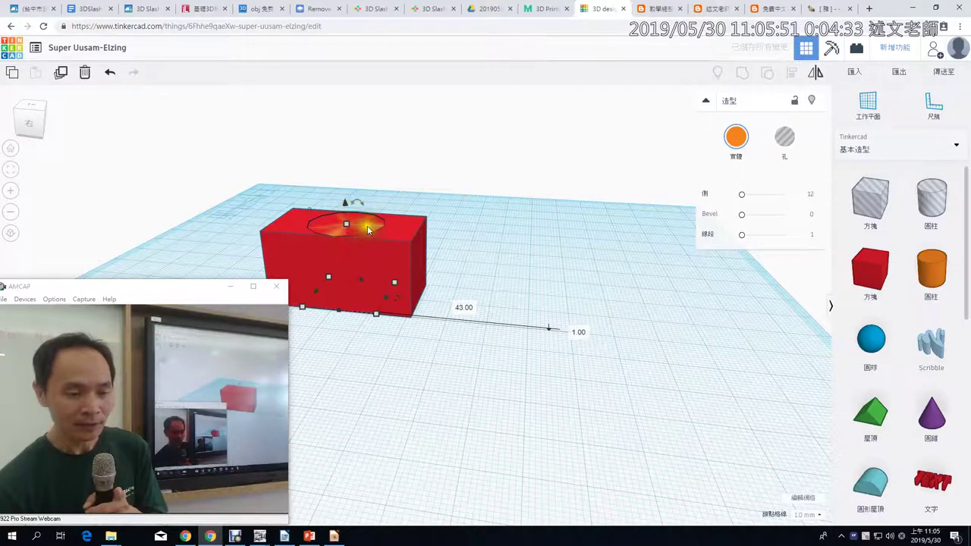
{"action": "left_click_drag", "start_coordinate": [368, 230], "coordinate": [509, 239]}
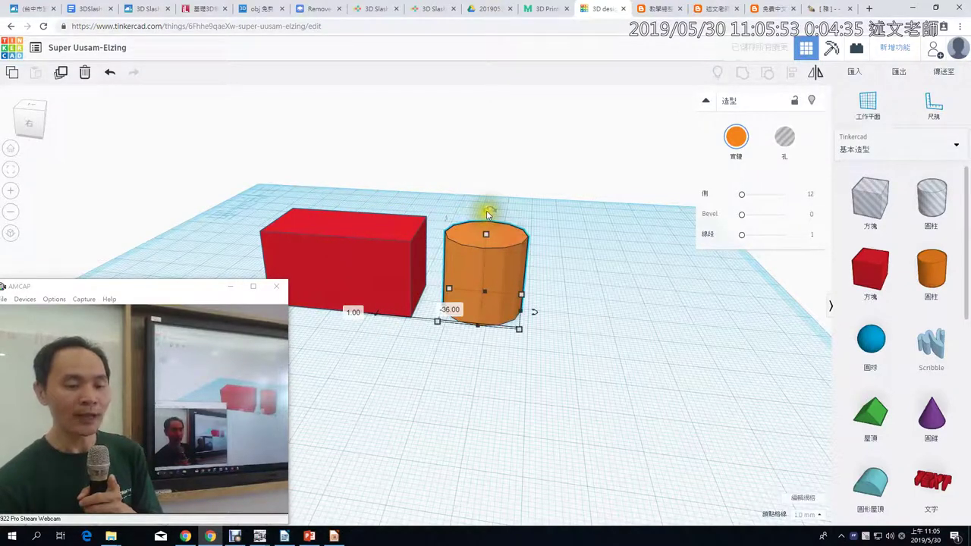
- Stretch the orange cylinder to 26 mm high and shrink its base to 15 by 11 mm
{"action": "scroll", "coordinate": [491, 279], "scroll_direction": "up", "scroll_amount": 3}
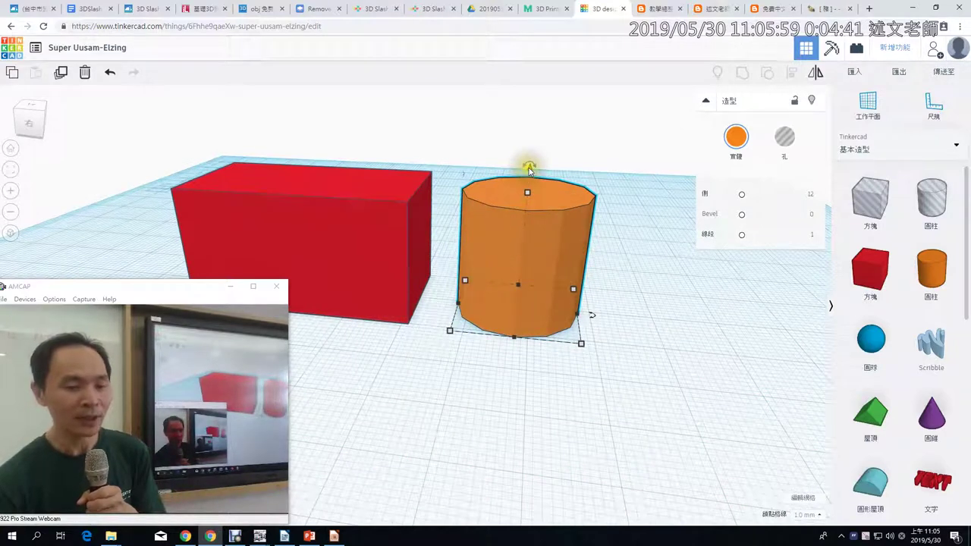
{"action": "left_click_drag", "start_coordinate": [529, 167], "coordinate": [539, 144]}
{"action": "left_click_drag", "start_coordinate": [575, 284], "coordinate": [550, 304]}
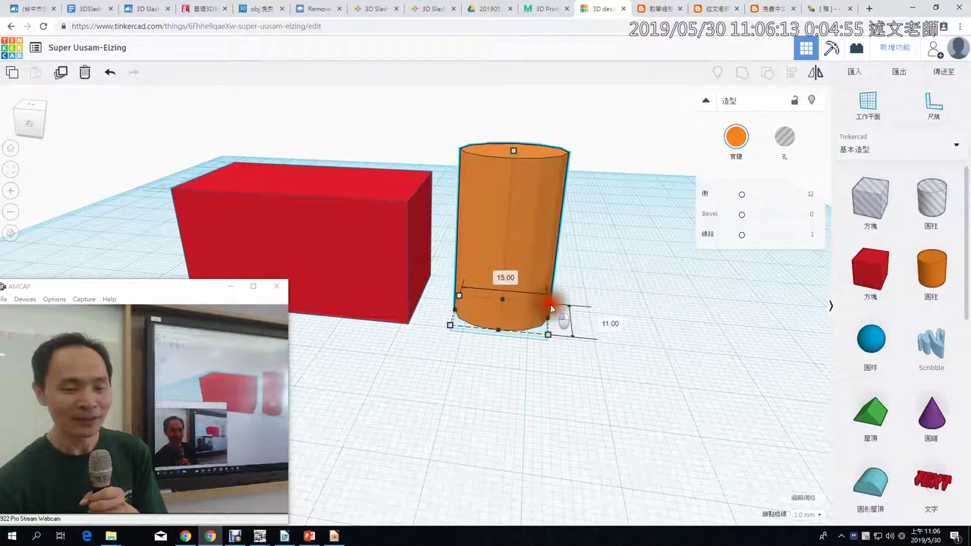
{"action": "left_click", "coordinate": [546, 335]}
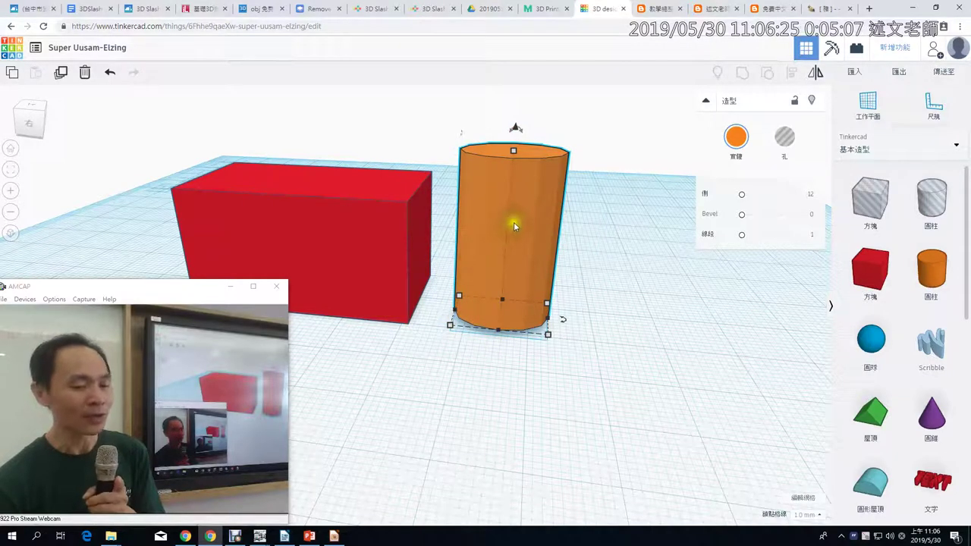
- Move the cylinder into the middle of the red box and lower it 5 mm to -4 mm, through the box's underside
{"action": "left_click_drag", "start_coordinate": [513, 221], "coordinate": [304, 195]}
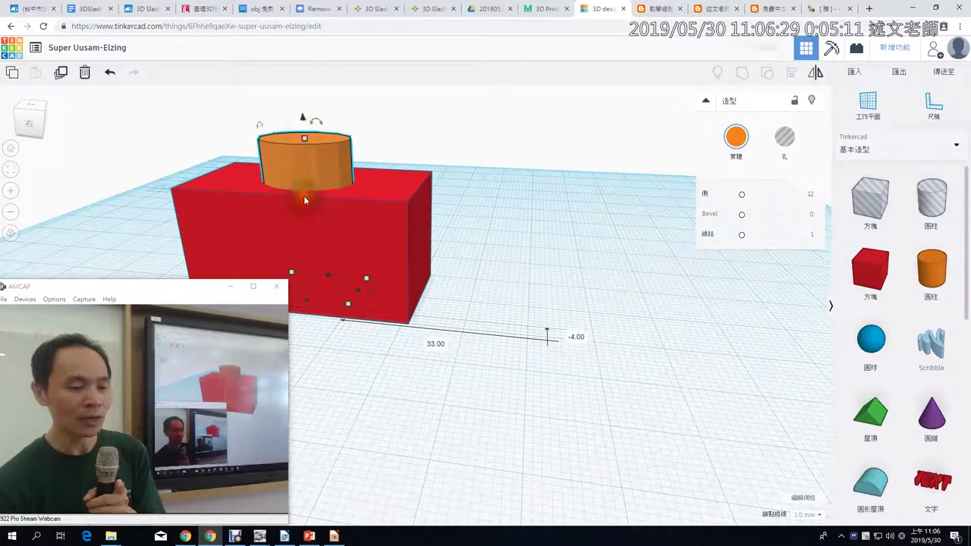
{"action": "right_click_drag", "start_coordinate": [507, 210], "coordinate": [767, 270]}
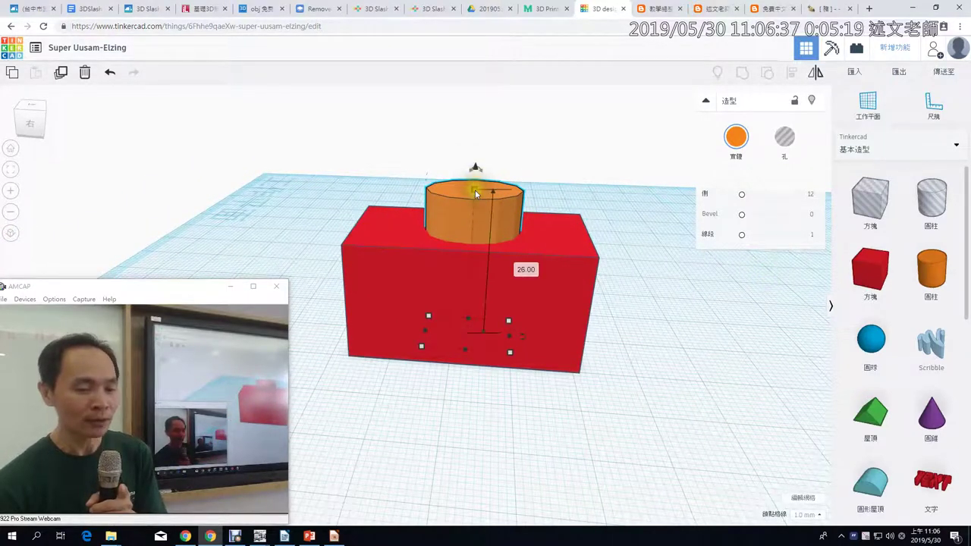
{"action": "left_click_drag", "start_coordinate": [474, 190], "coordinate": [478, 165]}
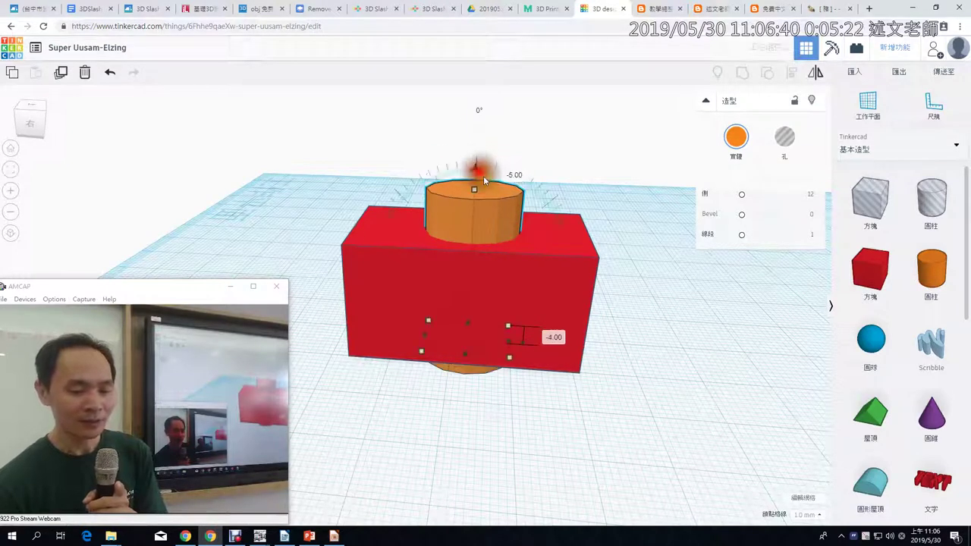
{"action": "left_click", "coordinate": [535, 433]}
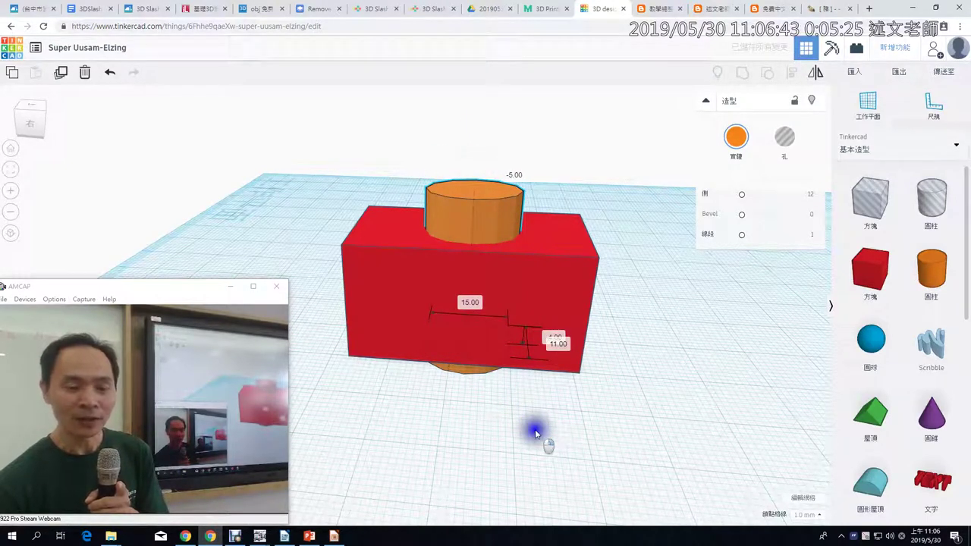
- Turn the cylinder into a hole and group it with the red box to cut an opening through the box
{"action": "right_click_drag", "start_coordinate": [535, 433], "coordinate": [534, 468]}
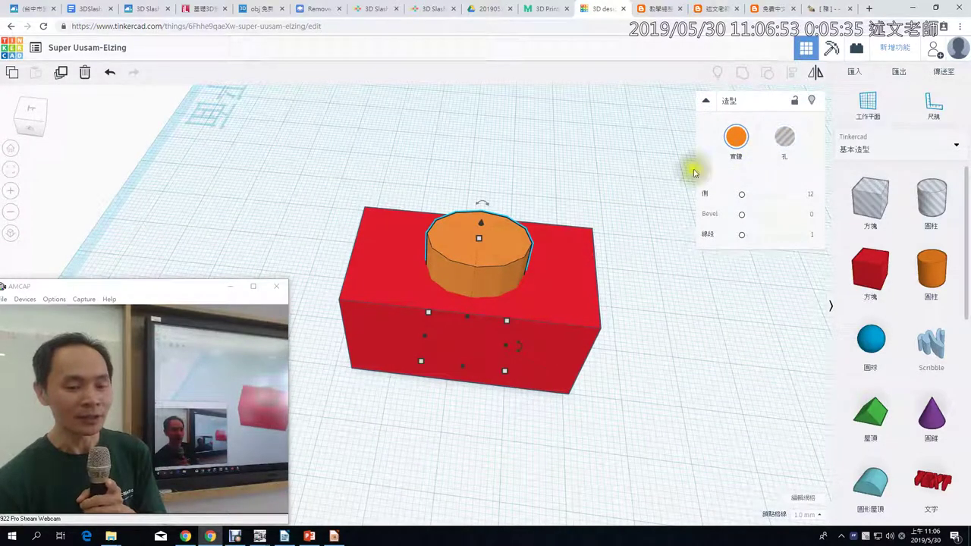
{"action": "left_click", "coordinate": [784, 138]}
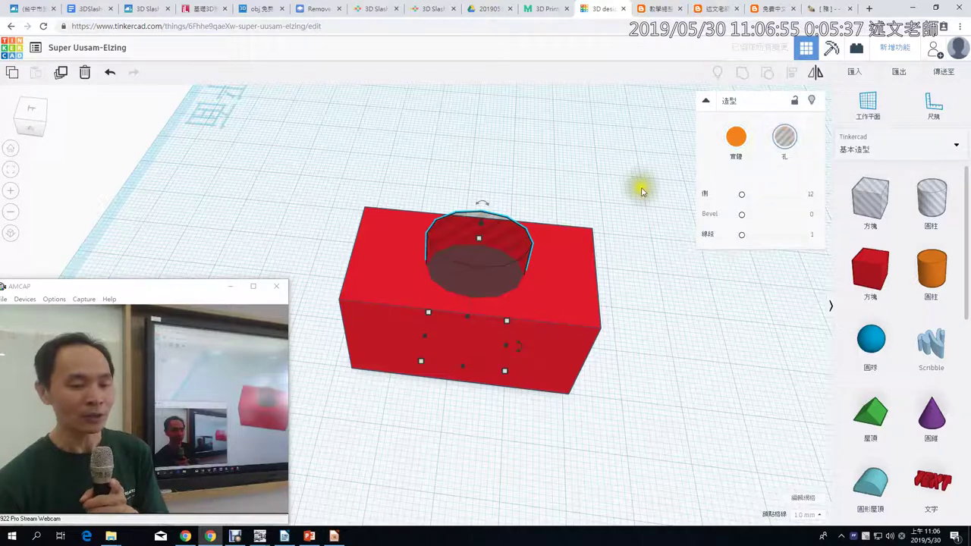
{"action": "left_click_drag", "start_coordinate": [640, 185], "coordinate": [559, 350]}
{"action": "left_click_drag", "start_coordinate": [430, 371], "coordinate": [327, 361]}
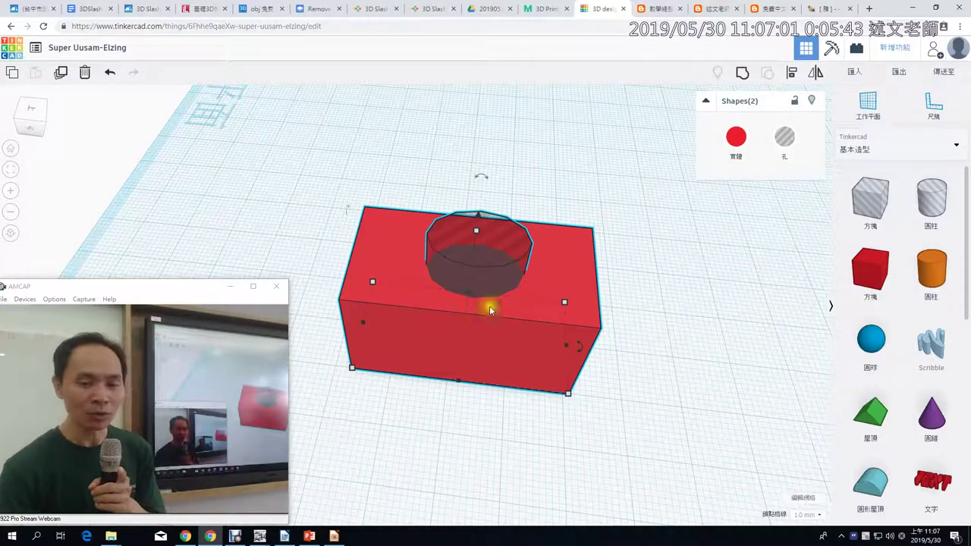
{"action": "left_click", "coordinate": [741, 76]}
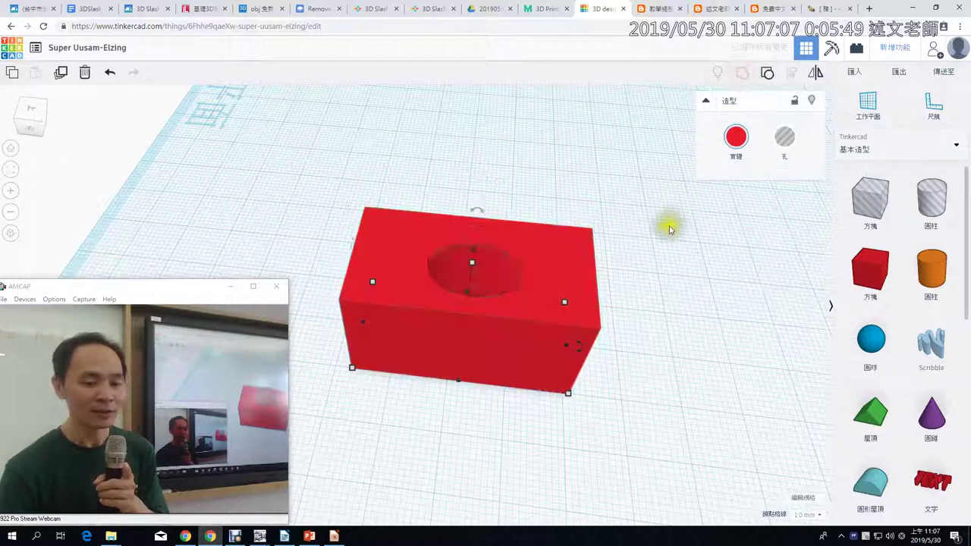
{"action": "left_click", "coordinate": [650, 307]}
{"action": "right_click_drag", "start_coordinate": [676, 273], "coordinate": [712, 305]}
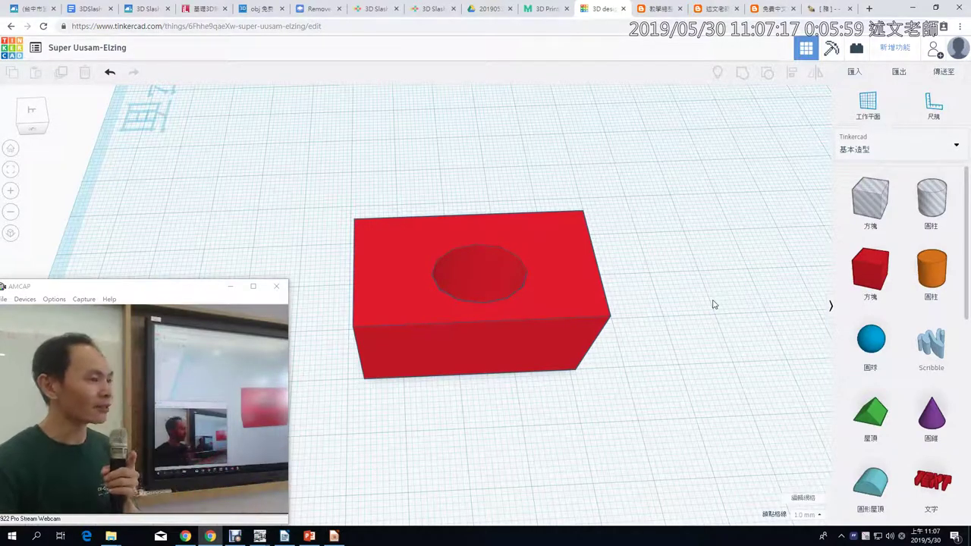
- Ungroup the box and the cylinder hole, and shift the hole 6 mm along the box's length, off centre
{"action": "left_click", "coordinate": [524, 250]}
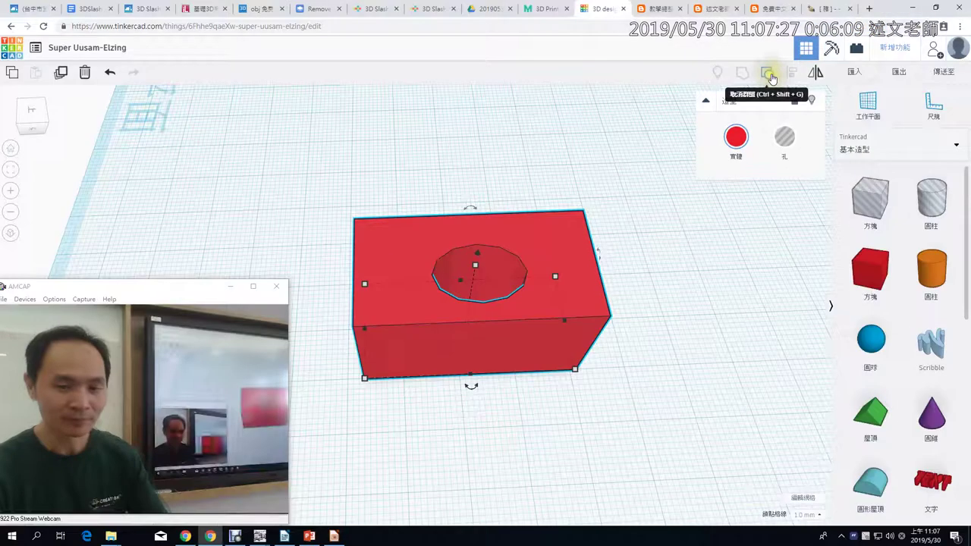
{"action": "left_click", "coordinate": [784, 72]}
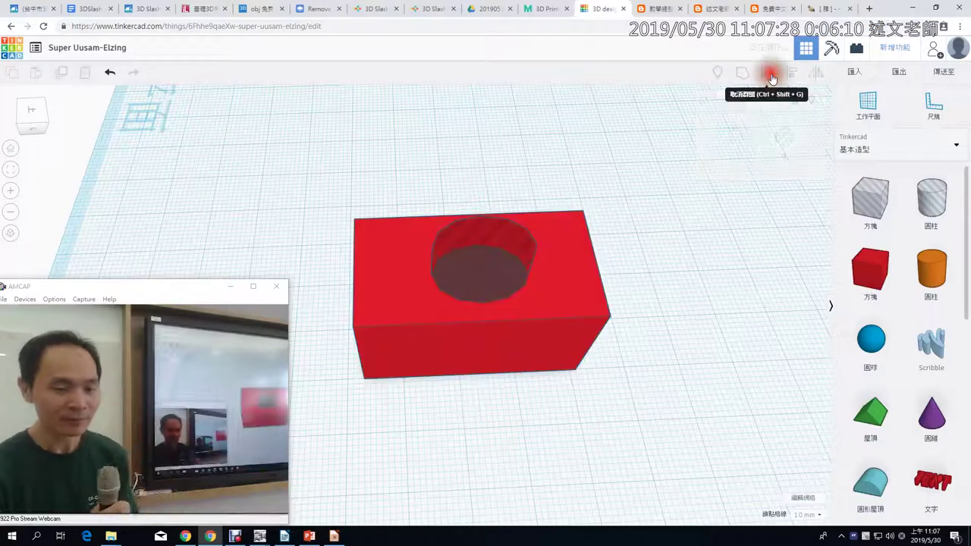
{"action": "left_click", "coordinate": [488, 258]}
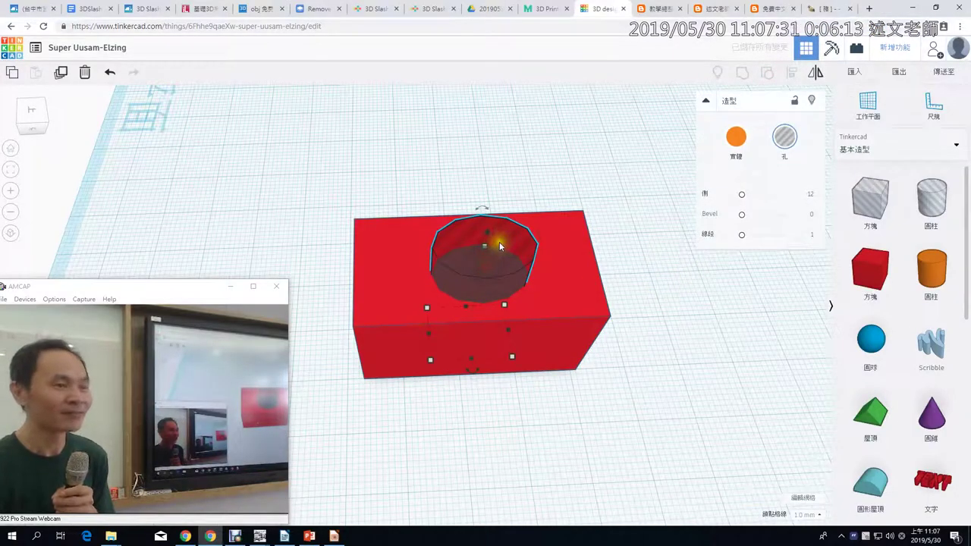
{"action": "right_click_drag", "start_coordinate": [678, 353], "coordinate": [632, 315]}
{"action": "left_click", "coordinate": [480, 251]}
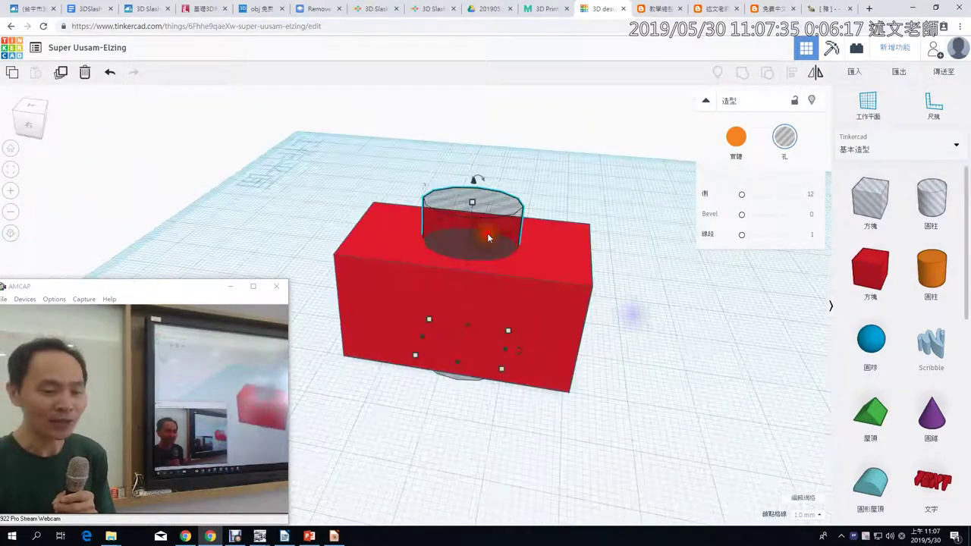
{"action": "left_click", "coordinate": [512, 345]}
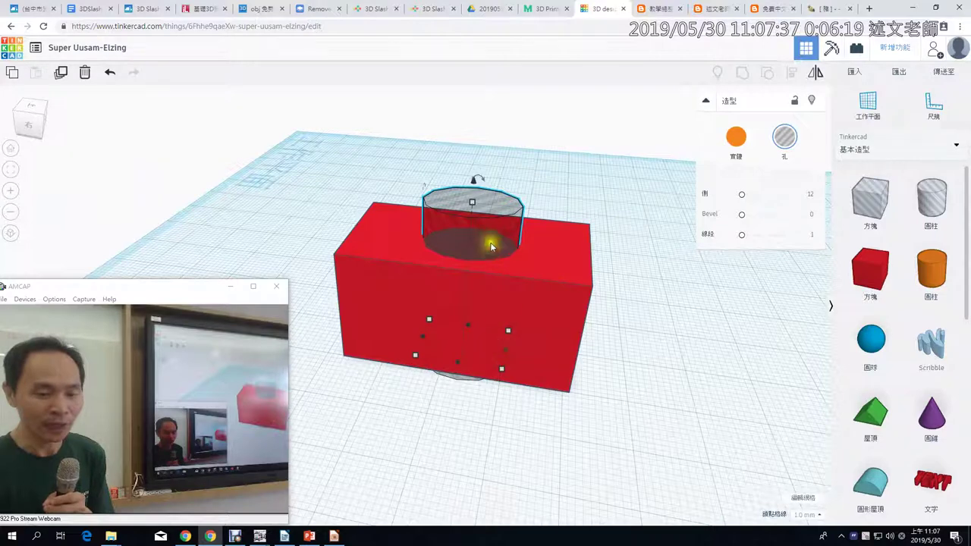
{"action": "left_click_drag", "start_coordinate": [491, 241], "coordinate": [535, 246]}
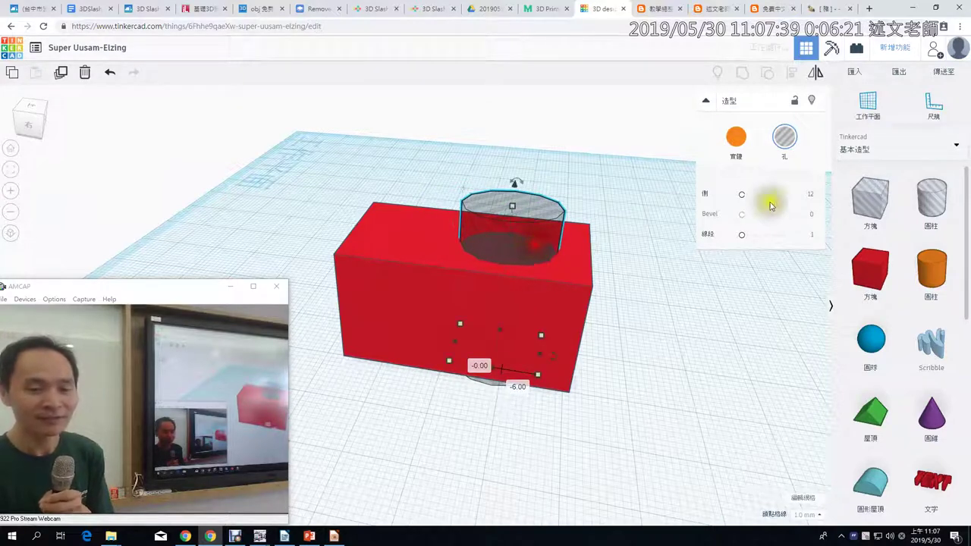
- Group the red box and the shifted cylinder hole again, and inspect the cut from above and from the side
{"action": "left_click_drag", "start_coordinate": [645, 194], "coordinate": [471, 320]}
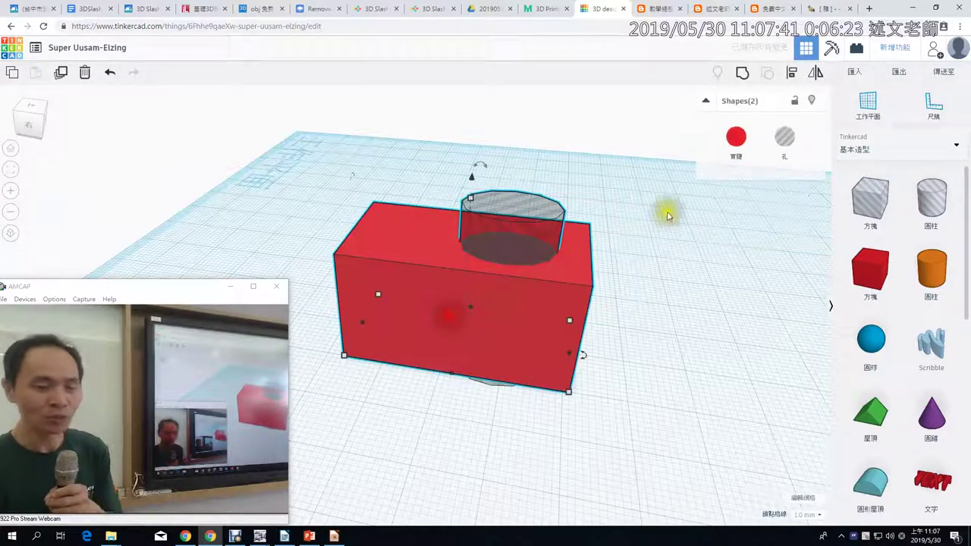
{"action": "left_click", "coordinate": [739, 78]}
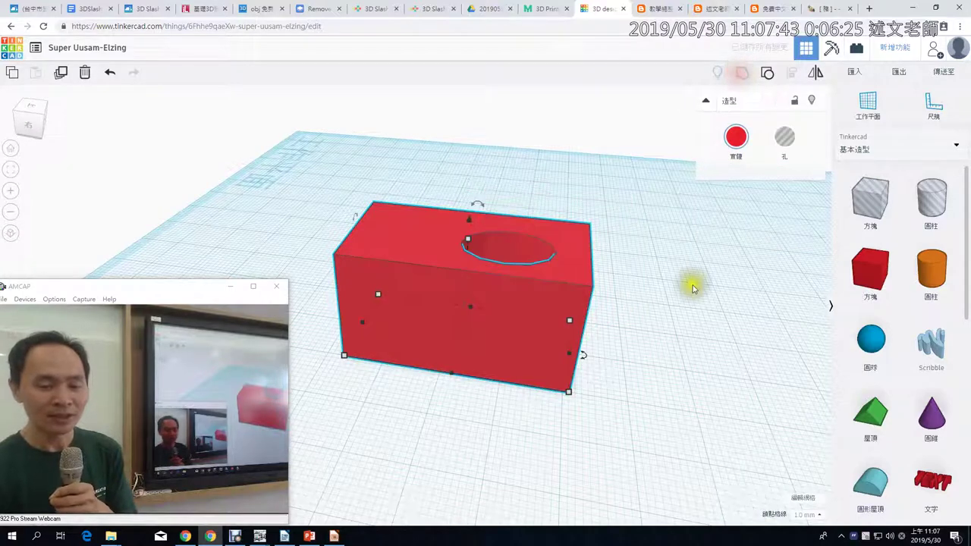
{"action": "right_click_drag", "start_coordinate": [686, 300], "coordinate": [643, 349]}
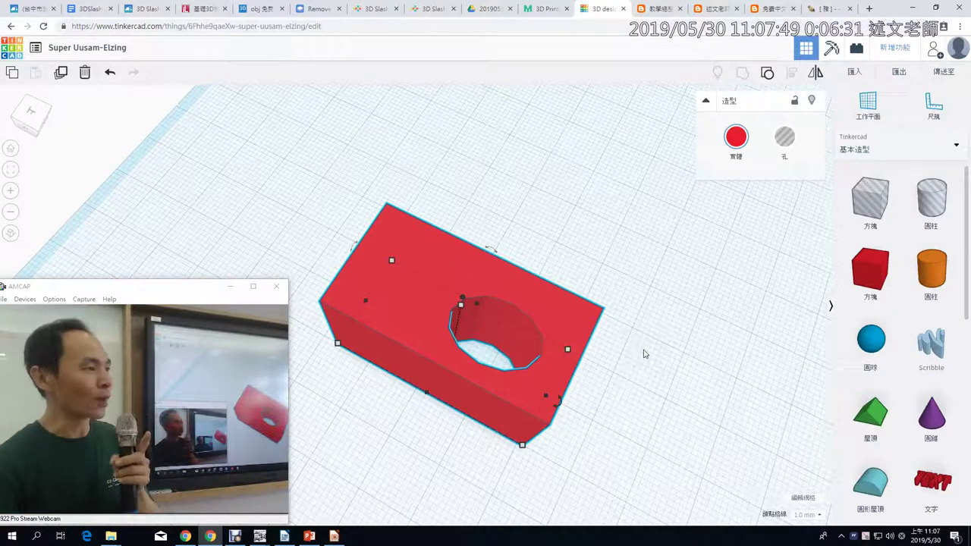
{"action": "right_click_drag", "start_coordinate": [644, 353], "coordinate": [709, 281]}
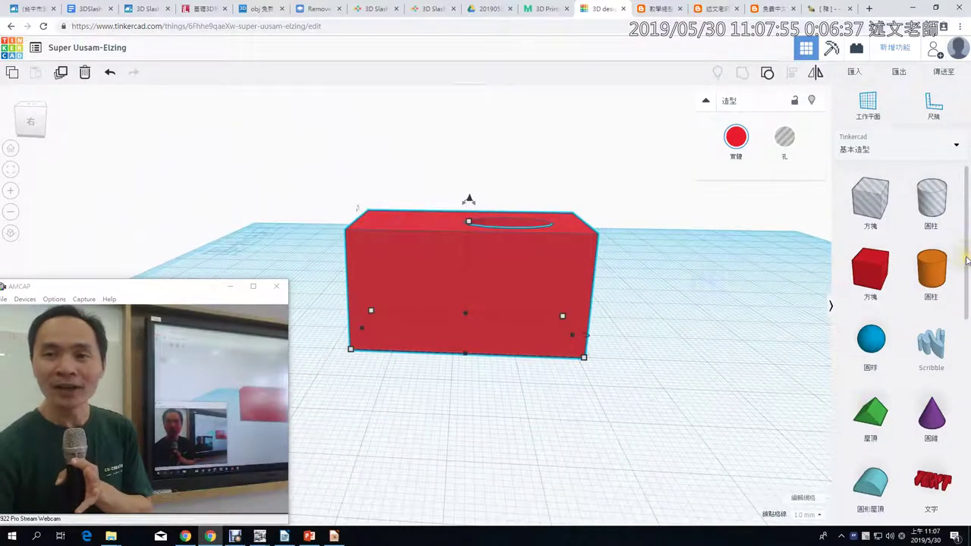
- Place a blue sphere to the right of the red box and a green roof shape in front of it
{"action": "left_click", "coordinate": [874, 355]}
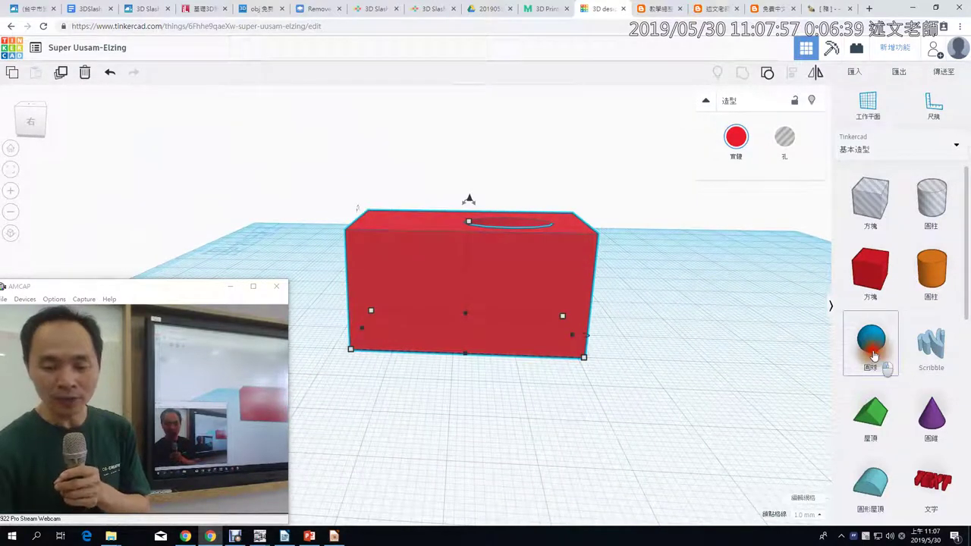
{"action": "left_click_drag", "start_coordinate": [874, 355], "coordinate": [717, 333]}
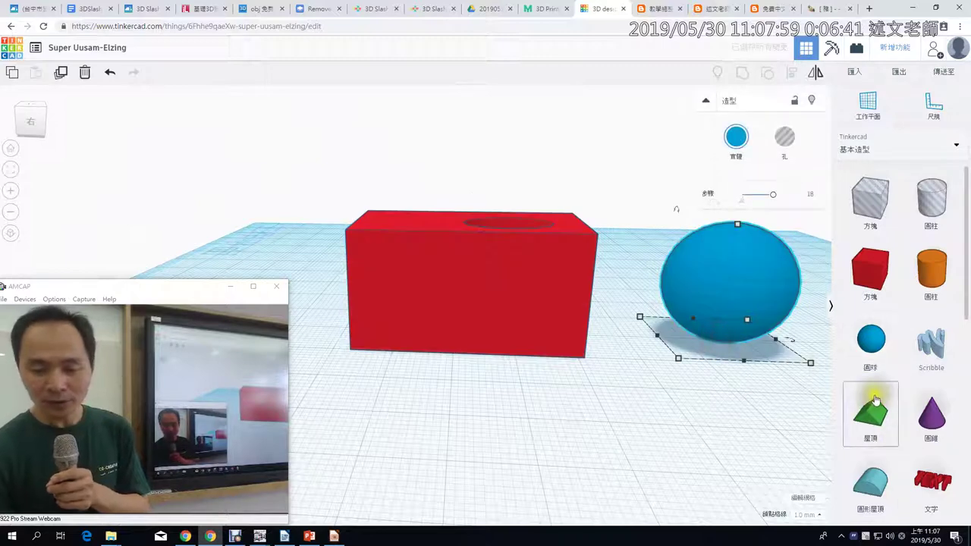
{"action": "left_click_drag", "start_coordinate": [876, 399], "coordinate": [663, 415]}
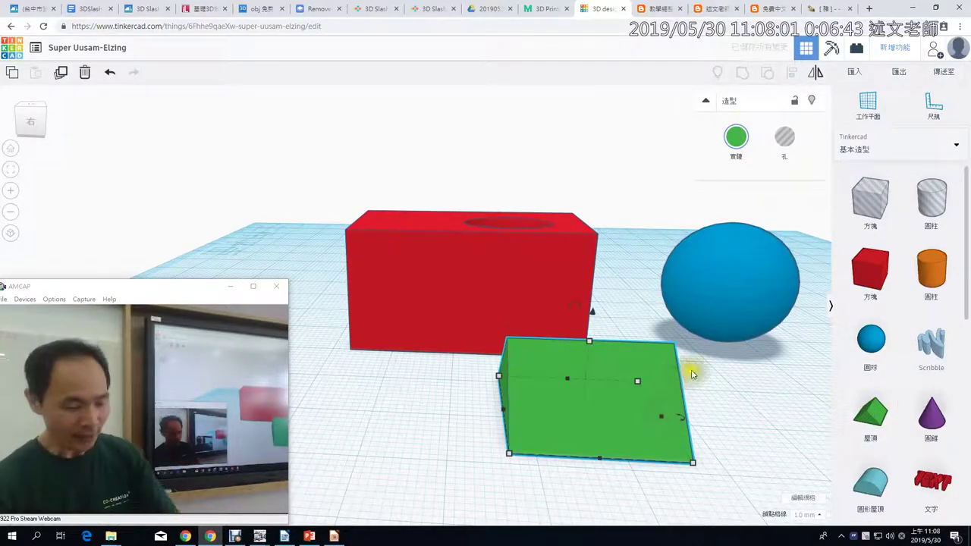
{"action": "mouse_move", "coordinate": [713, 110]}
{"action": "left_mouse_down"}
{"action": "mouse_move", "coordinate": [784, 167]}
{"action": "mouse_move", "coordinate": [802, 167]}
{"action": "left_mouse_up"}
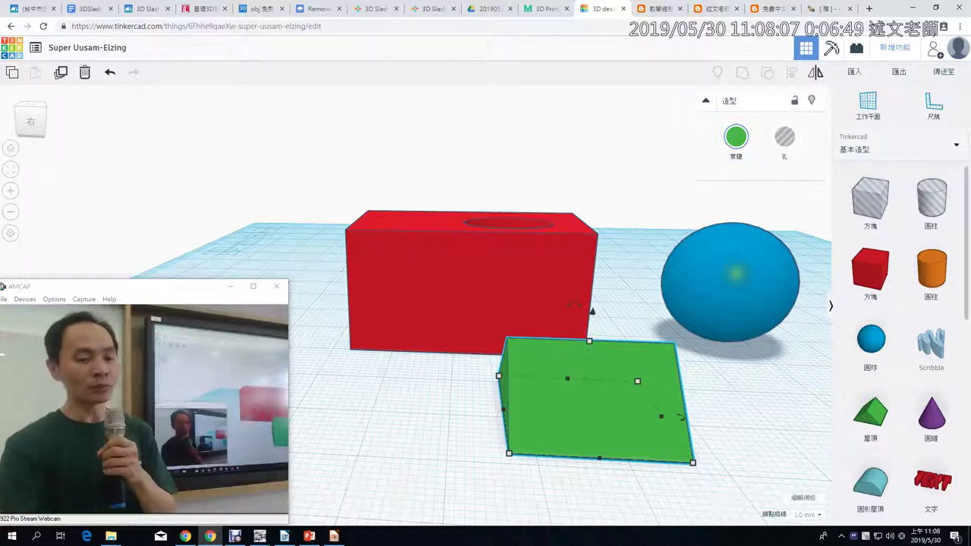
- Move the green roof to the red box, raise it 20 mm, and set it on top at the end away from the hole
{"action": "left_click_drag", "start_coordinate": [628, 429], "coordinate": [430, 256]}
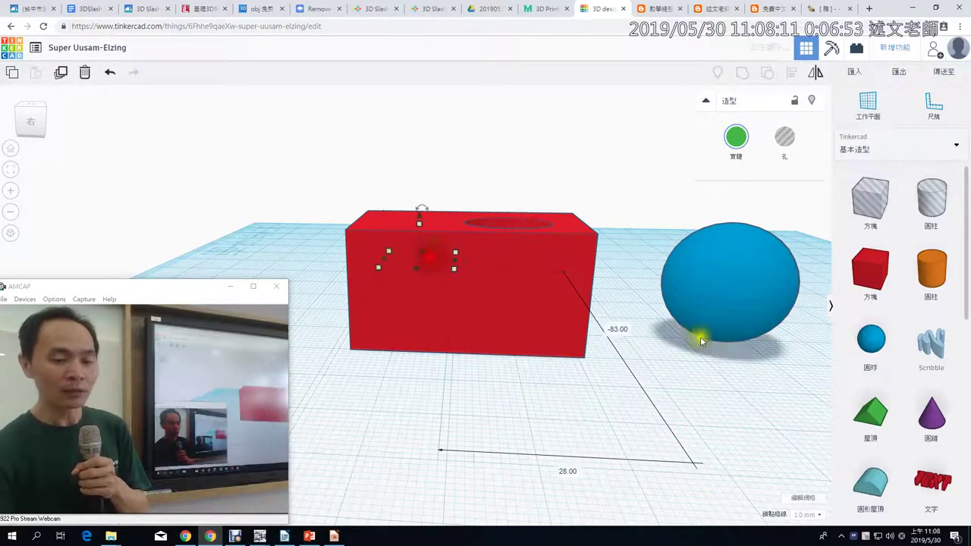
{"action": "right_click_drag", "start_coordinate": [608, 255], "coordinate": [791, 310]}
{"action": "left_click_drag", "start_coordinate": [260, 210], "coordinate": [436, 123]}
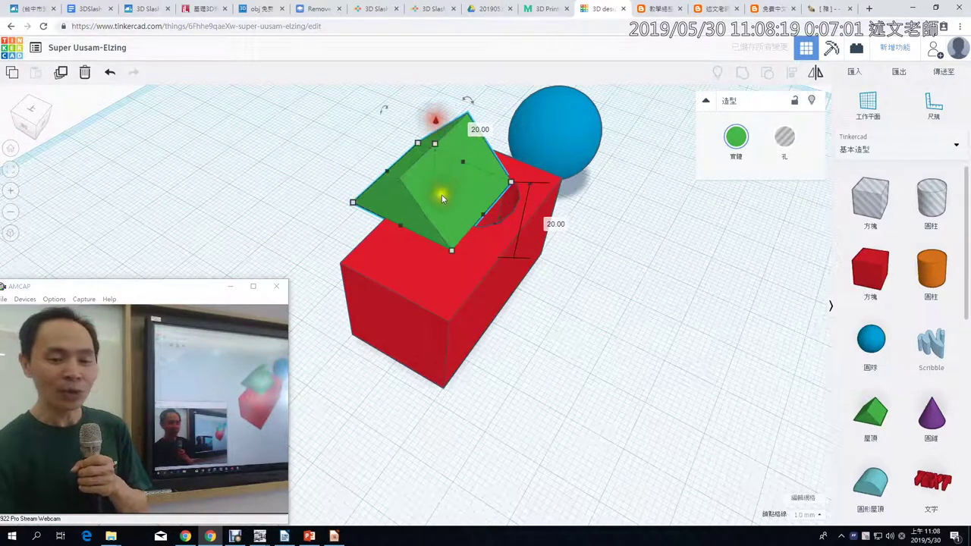
{"action": "left_click_drag", "start_coordinate": [440, 190], "coordinate": [440, 262]}
{"action": "right_click_drag", "start_coordinate": [536, 340], "coordinate": [360, 277]}
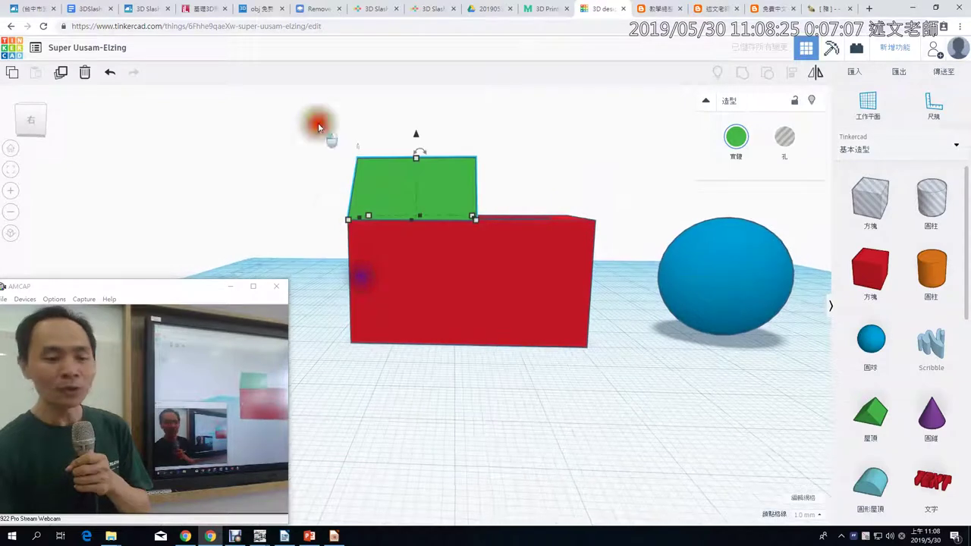
- Select the green roof together with the red box and group them into one solid
{"action": "left_click_drag", "start_coordinate": [318, 125], "coordinate": [374, 247]}
{"action": "left_click_drag", "start_coordinate": [425, 335], "coordinate": [427, 338]}
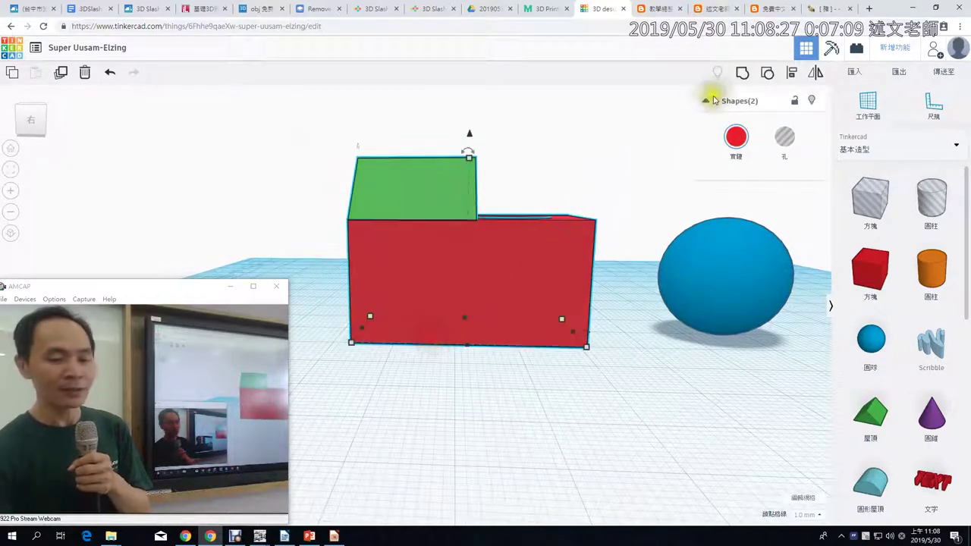
{"action": "left_click", "coordinate": [742, 76]}
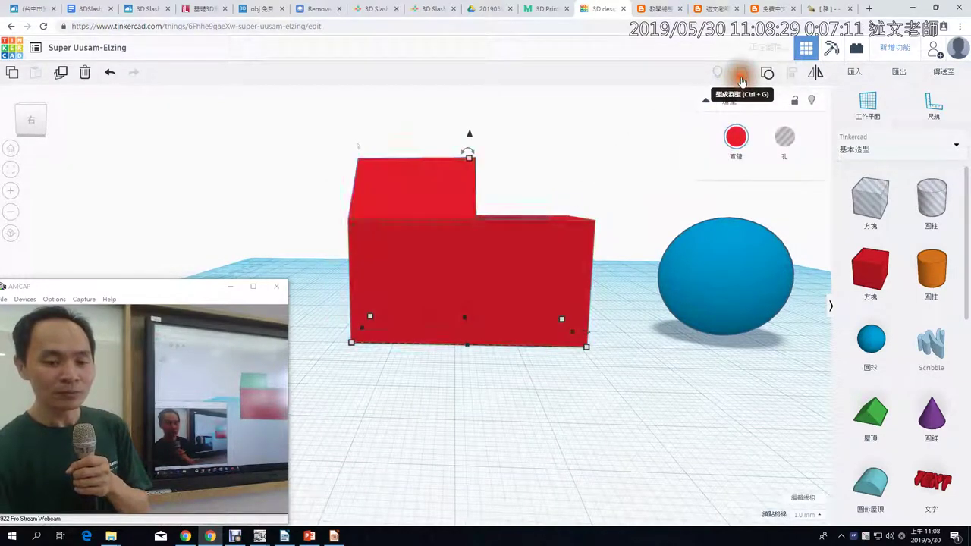
- Ungroup the combined red solid, and ungroup its box as well, to separate the green roof, red box and cylinder hole
{"action": "left_click", "coordinate": [277, 187]}
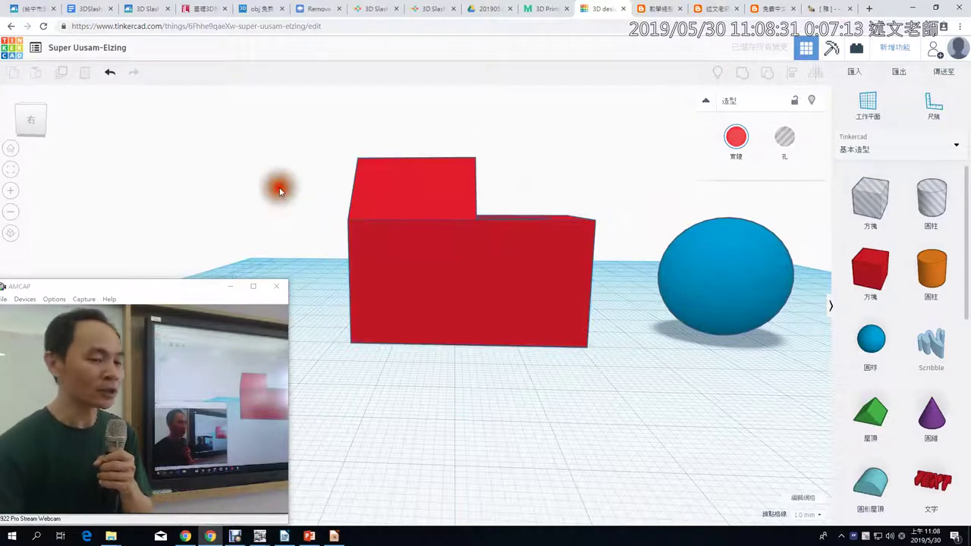
{"action": "right_click_drag", "start_coordinate": [290, 222], "coordinate": [278, 245]}
{"action": "left_click", "coordinate": [396, 178]}
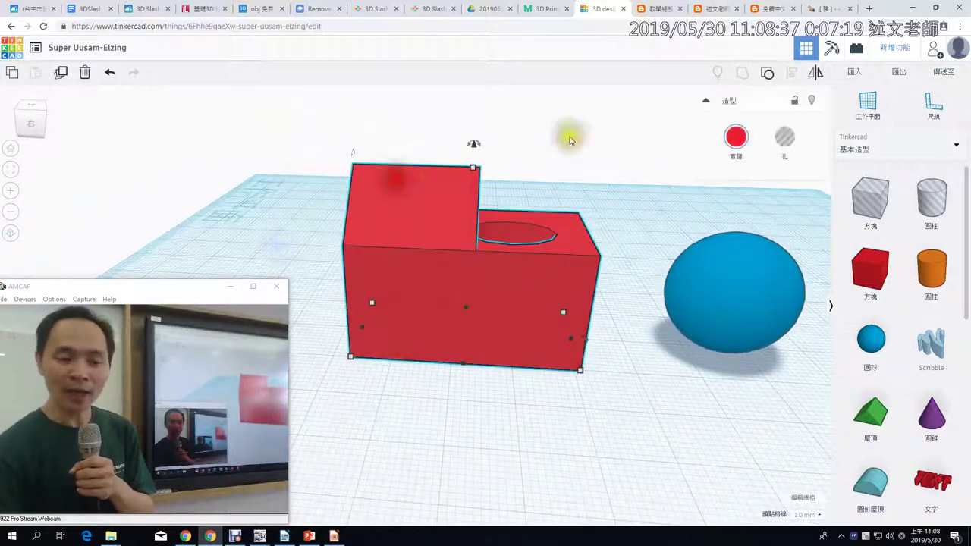
{"action": "left_click", "coordinate": [767, 72]}
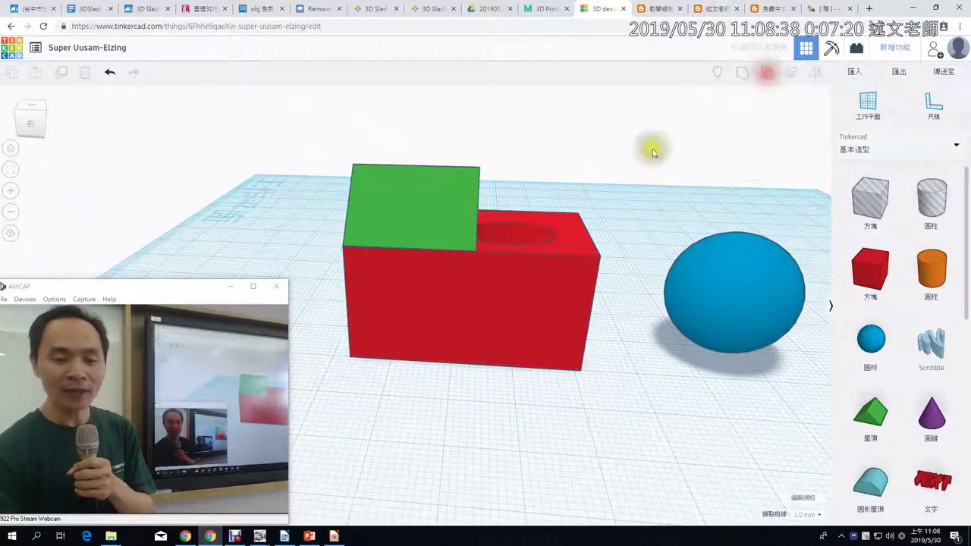
{"action": "left_click", "coordinate": [569, 244]}
{"action": "left_click", "coordinate": [767, 75]}
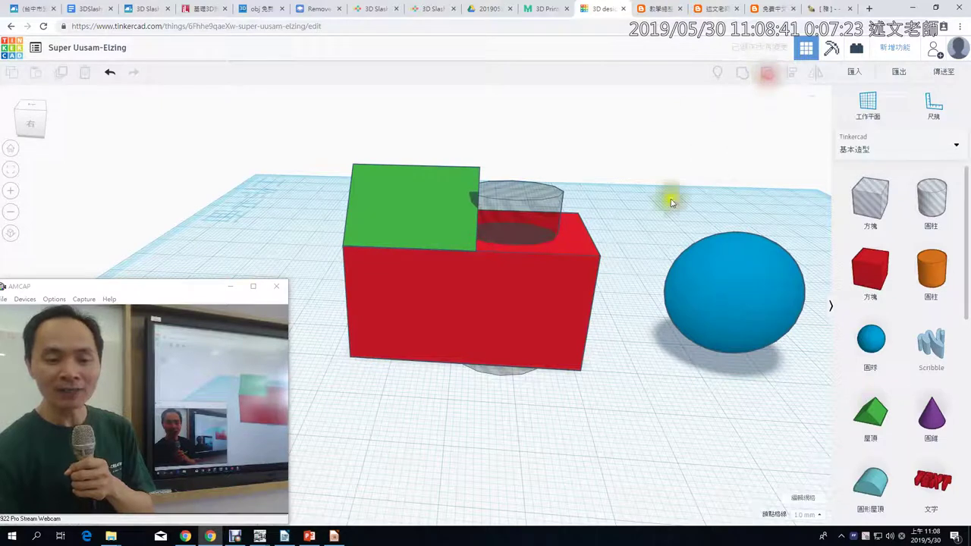
- Shorten the green roof along the red box and shift it slightly so that it clears the cylinder hole
{"action": "left_click", "coordinate": [444, 220]}
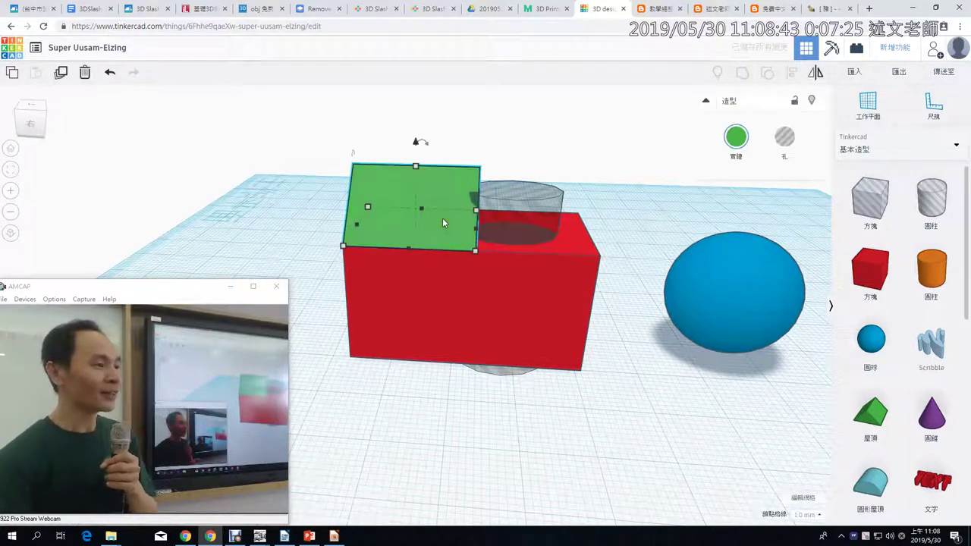
{"action": "left_click_drag", "start_coordinate": [475, 211], "coordinate": [427, 210]}
{"action": "left_click_drag", "start_coordinate": [376, 182], "coordinate": [391, 182]}
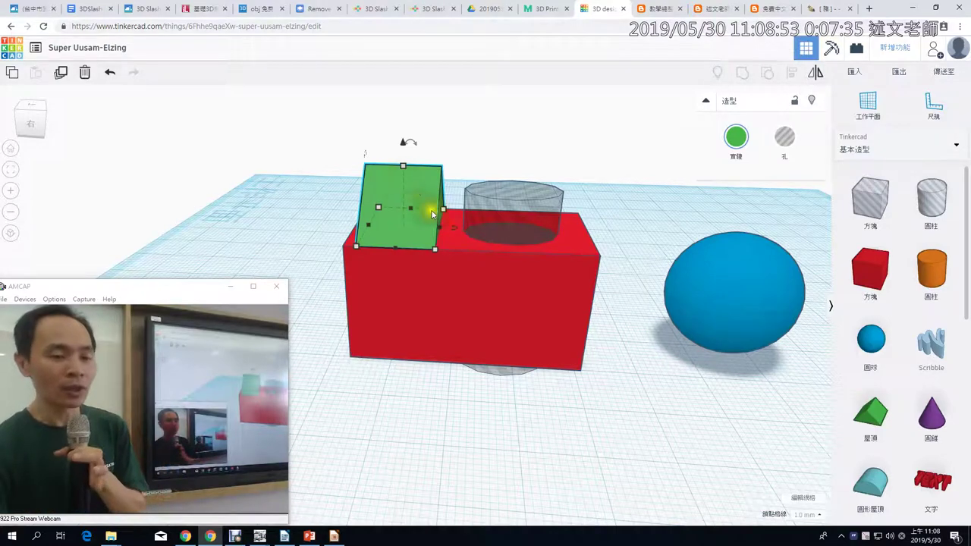
- Group the green roof, red box and cylinder hole into one solid, and ungroup them again
{"action": "left_click_drag", "start_coordinate": [390, 274], "coordinate": [622, 407]}
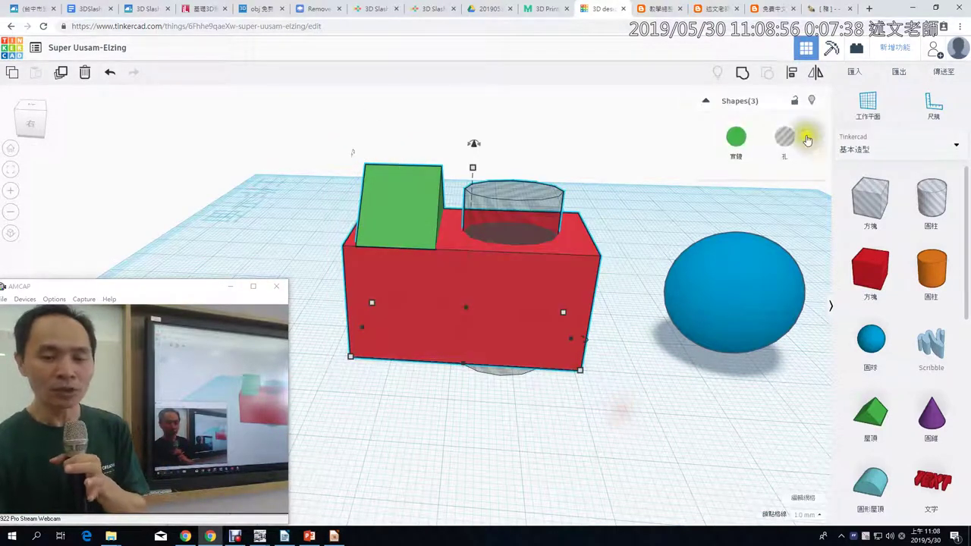
{"action": "left_click", "coordinate": [742, 72]}
{"action": "left_click", "coordinate": [637, 324]}
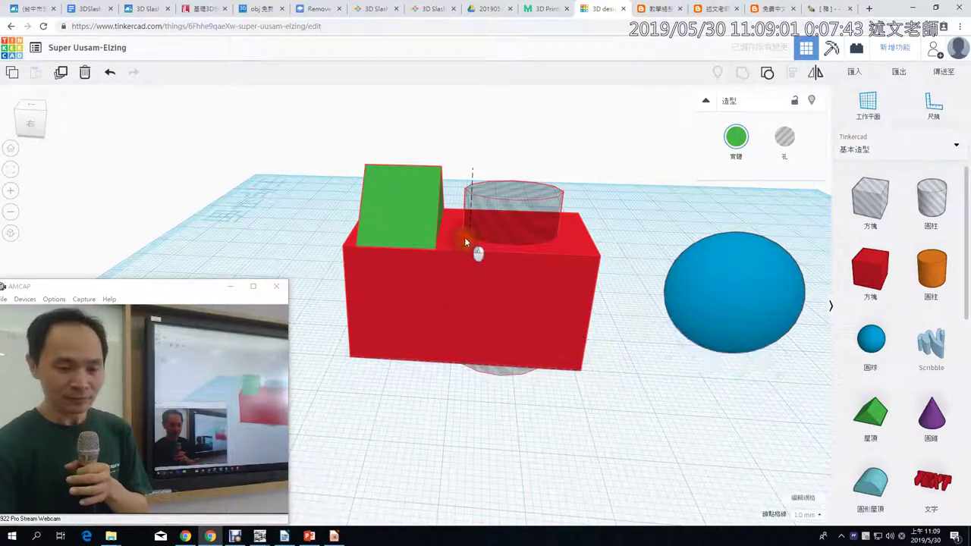
{"action": "left_click", "coordinate": [401, 212], "text": "shift"}
{"action": "key", "text": "ctrl+g"}
{"action": "left_click", "coordinate": [766, 72]}
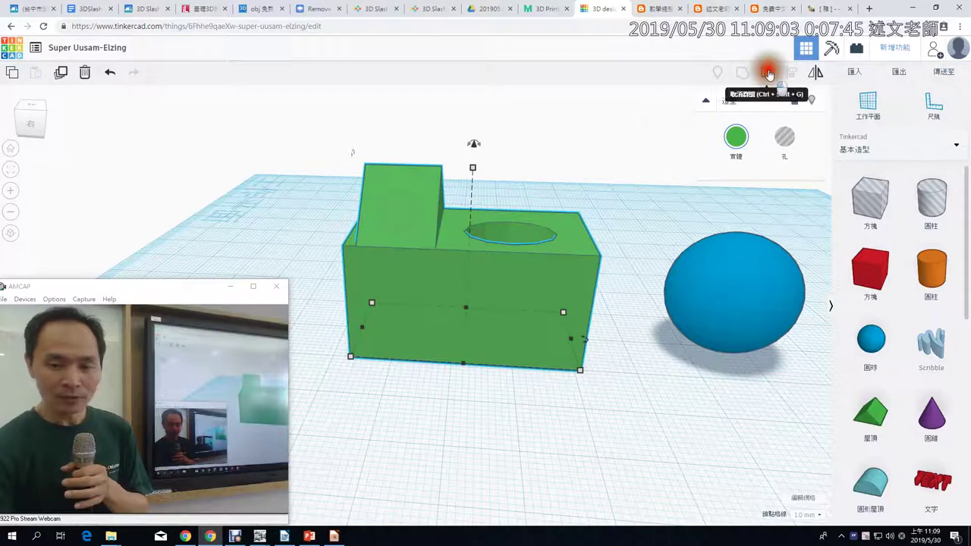
- Lower the green roof by 1 mm so that it sinks into the red box
{"action": "left_click", "coordinate": [605, 180]}
{"action": "left_click", "coordinate": [404, 213]}
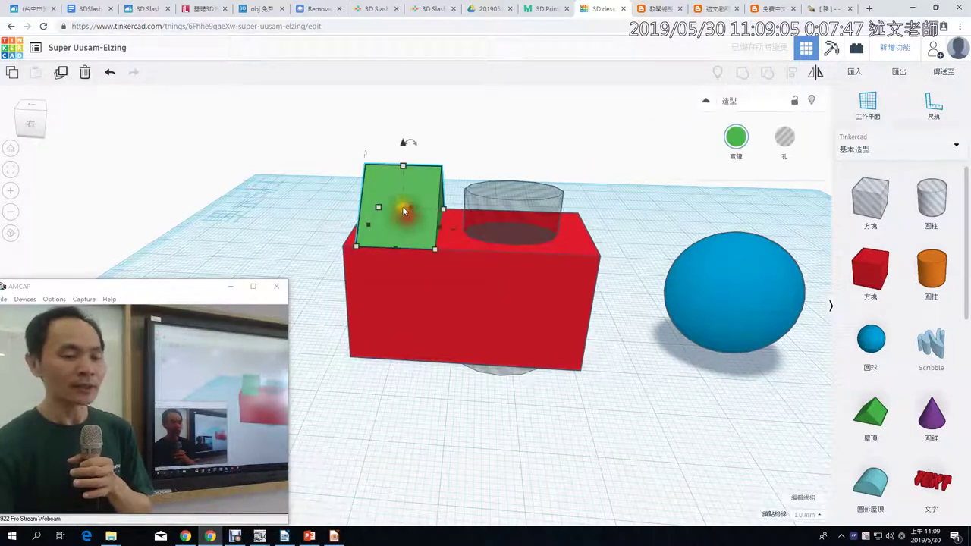
{"action": "left_click_drag", "start_coordinate": [404, 143], "coordinate": [403, 149]}
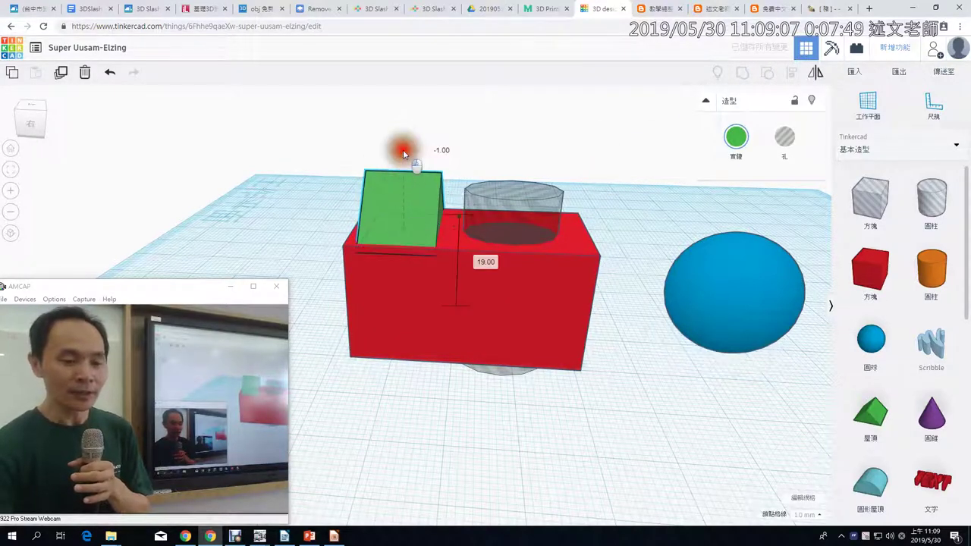
{"action": "left_click", "coordinate": [623, 369]}
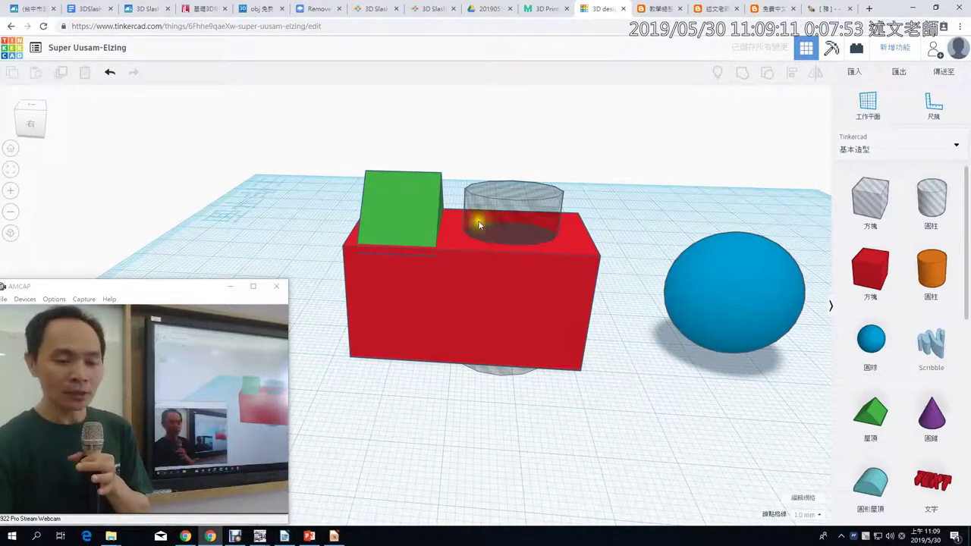
- Delete the green roof and move the cylinder hole out of the red box to the workplane behind the sphere
{"action": "left_click", "coordinate": [417, 215]}
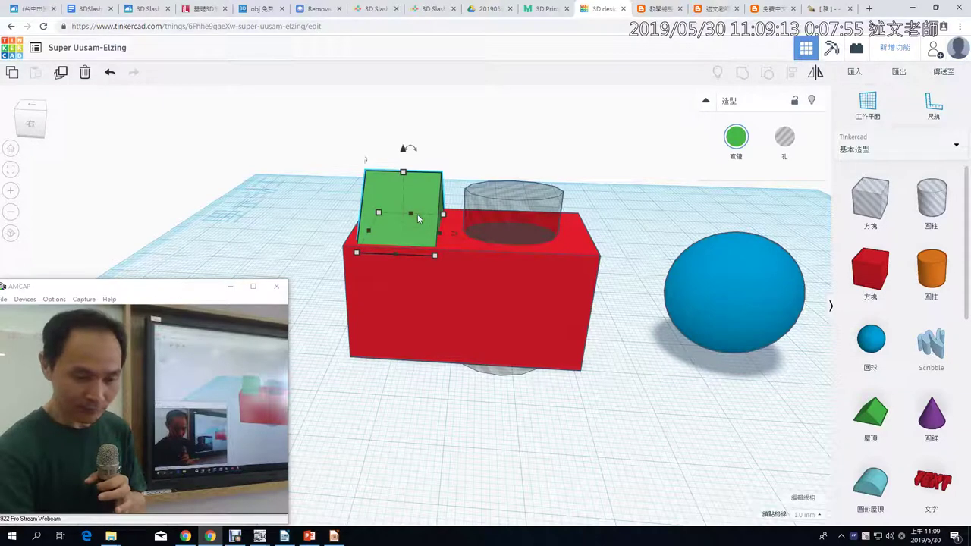
{"action": "key", "text": "Delete"}
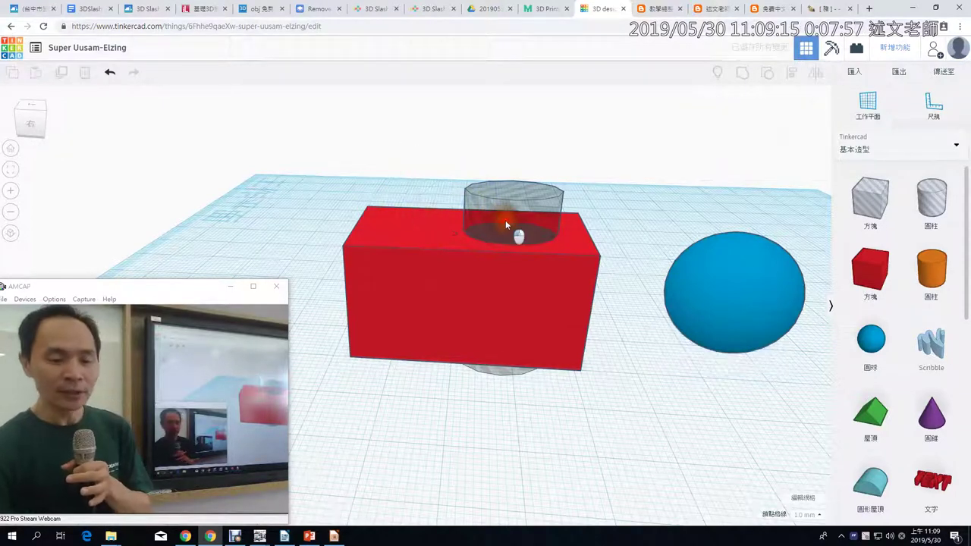
{"action": "left_click", "coordinate": [532, 234]}
{"action": "left_click_drag", "start_coordinate": [524, 221], "coordinate": [651, 130]}
- Move the blue sphere about 10 mm toward the red box and raise it above the workplane
{"action": "left_click_drag", "start_coordinate": [740, 285], "coordinate": [680, 289]}
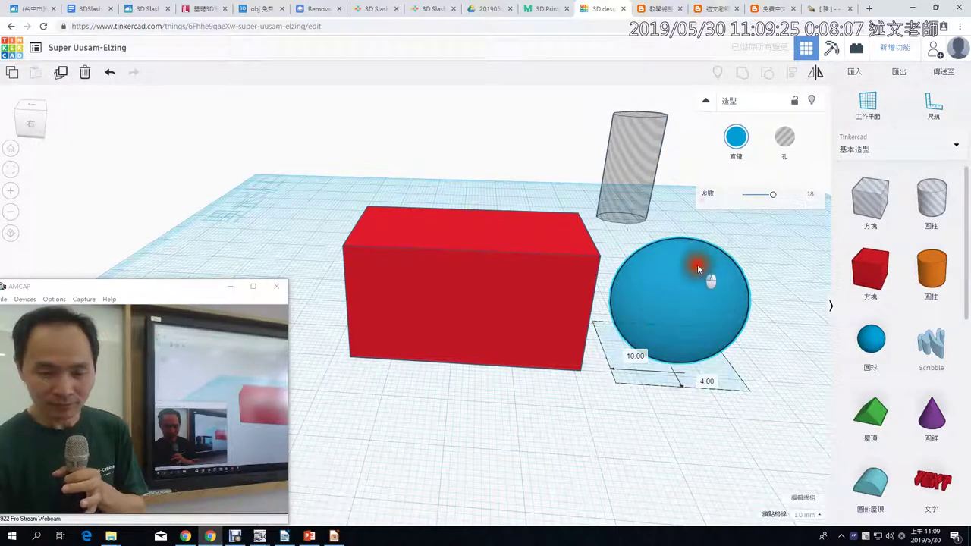
{"action": "left_click_drag", "start_coordinate": [698, 220], "coordinate": [700, 191]}
{"action": "right_click_drag", "start_coordinate": [619, 460], "coordinate": [520, 445]}
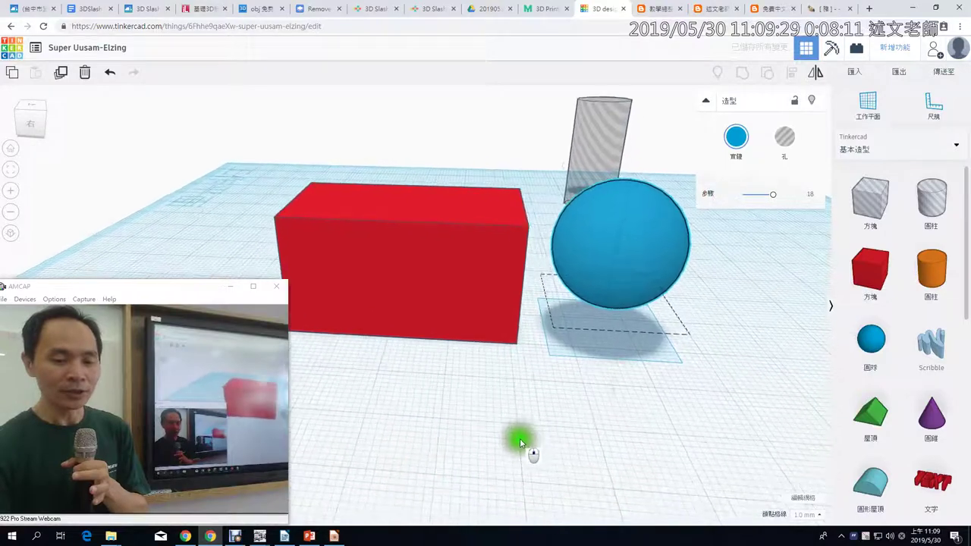
{"action": "left_click", "coordinate": [735, 342]}
{"action": "right_click_drag", "start_coordinate": [734, 343], "coordinate": [718, 359]}
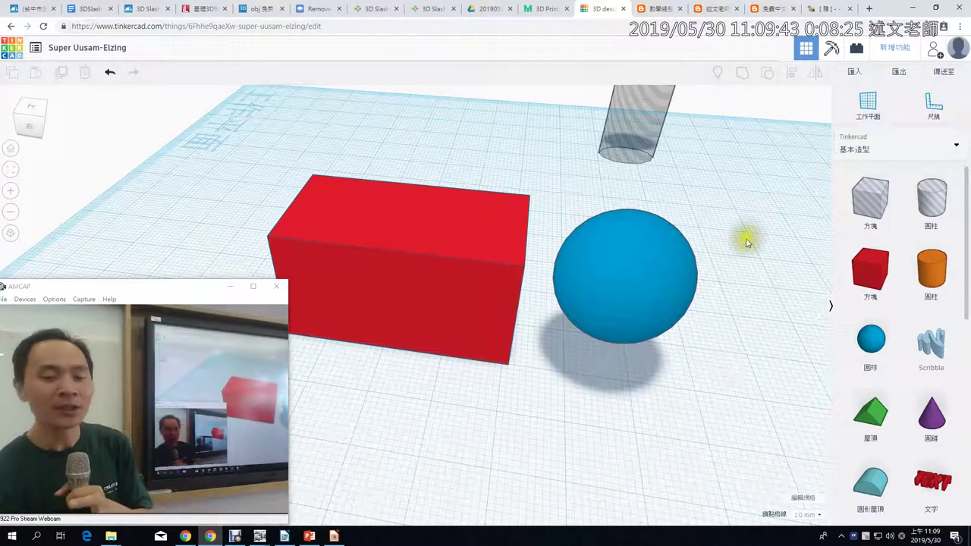
- Select the red box together with the blue sphere and align them at the sphere's end of the box's long direction
{"action": "left_click_drag", "start_coordinate": [748, 235], "coordinate": [620, 338]}
{"action": "left_click_drag", "start_coordinate": [481, 343], "coordinate": [440, 335]}
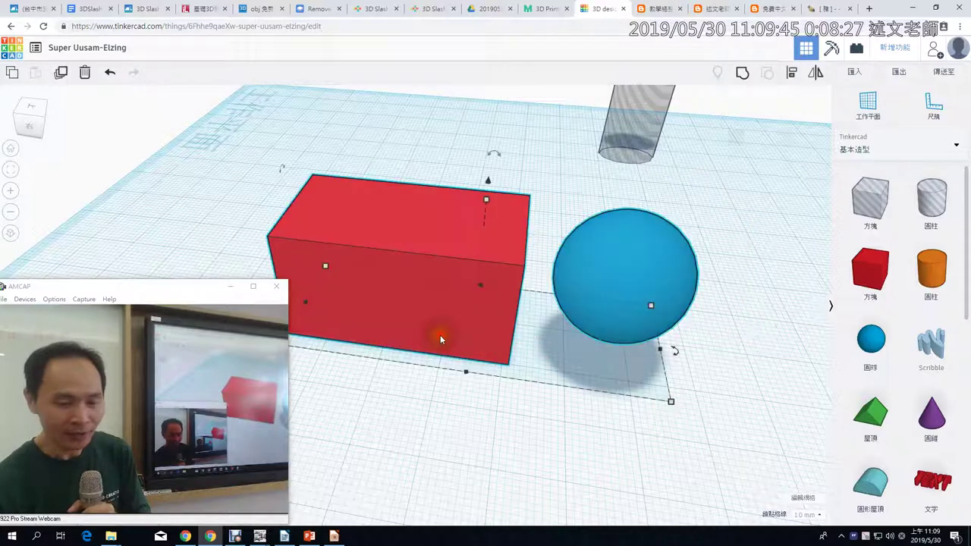
{"action": "middle_click_drag", "start_coordinate": [489, 439], "coordinate": [569, 433]}
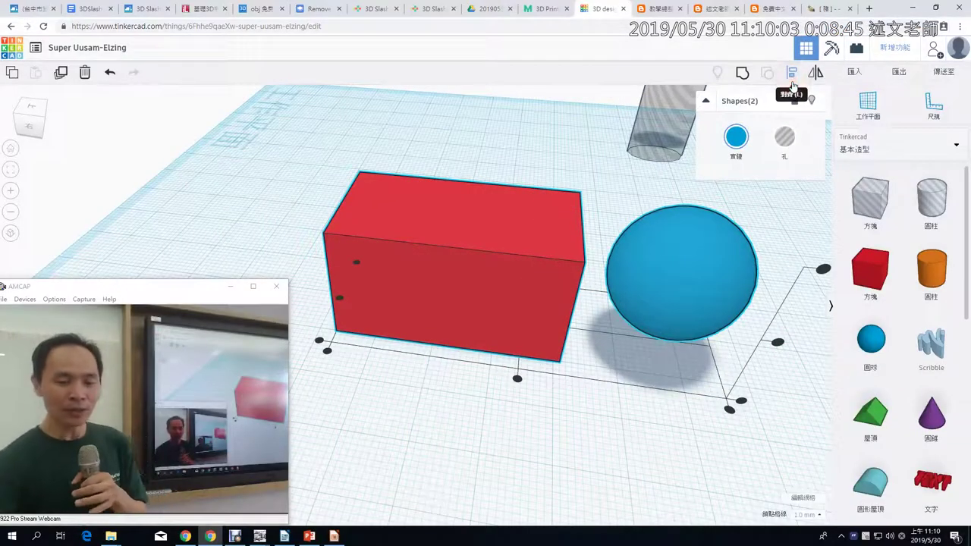
{"action": "middle_click_drag", "start_coordinate": [775, 227], "coordinate": [716, 197]}
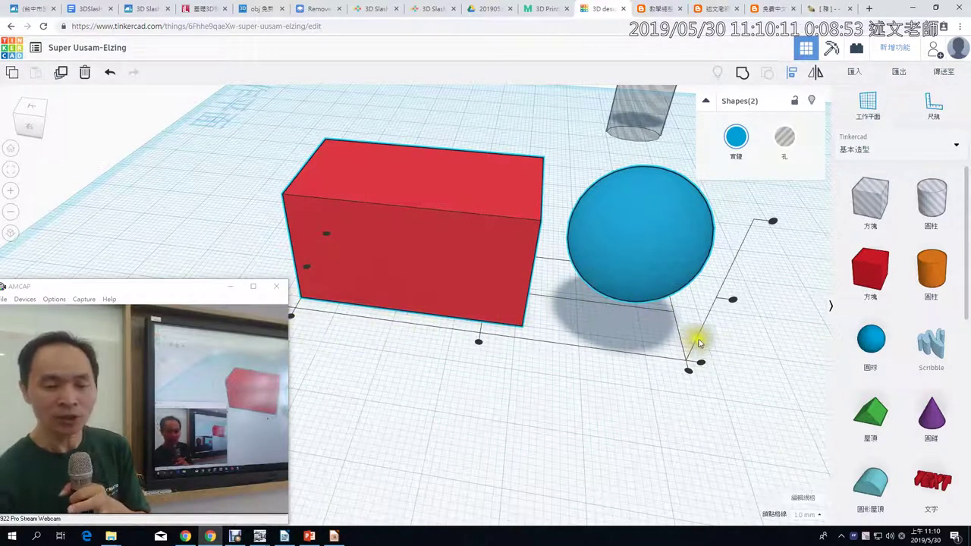
{"action": "mouse_move", "coordinate": [689, 369]}
{"action": "left_mouse_down"}
{"action": "mouse_move", "coordinate": [694, 361]}
{"action": "mouse_move", "coordinate": [692, 377]}
{"action": "left_mouse_up"}
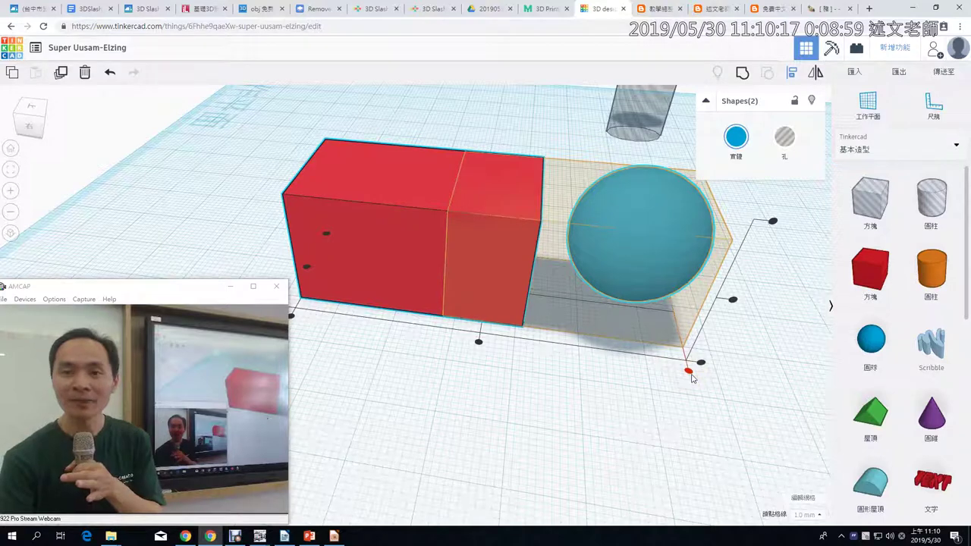
{"action": "left_click_drag", "start_coordinate": [691, 377], "coordinate": [691, 377]}
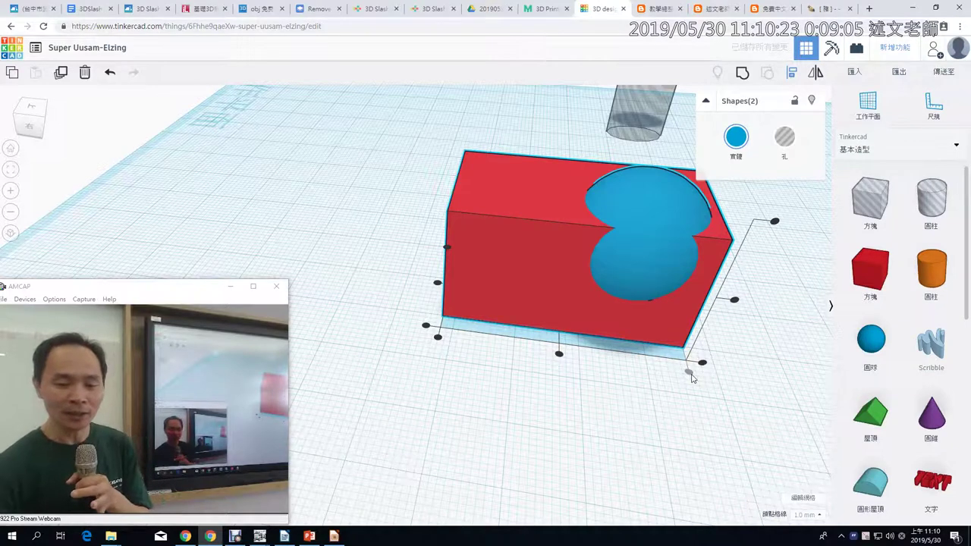
{"action": "left_click", "coordinate": [698, 275]}
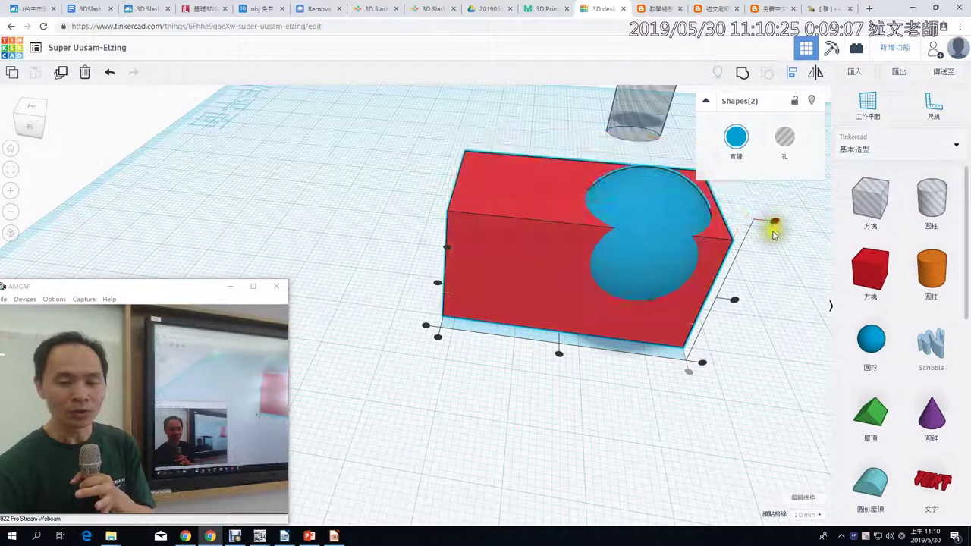
- Align the red box and sphere vertically by their tops and bottoms, and center them along the box's length
{"action": "left_click_drag", "start_coordinate": [773, 222], "coordinate": [774, 224]}
{"action": "left_click_drag", "start_coordinate": [704, 364], "coordinate": [702, 365]}
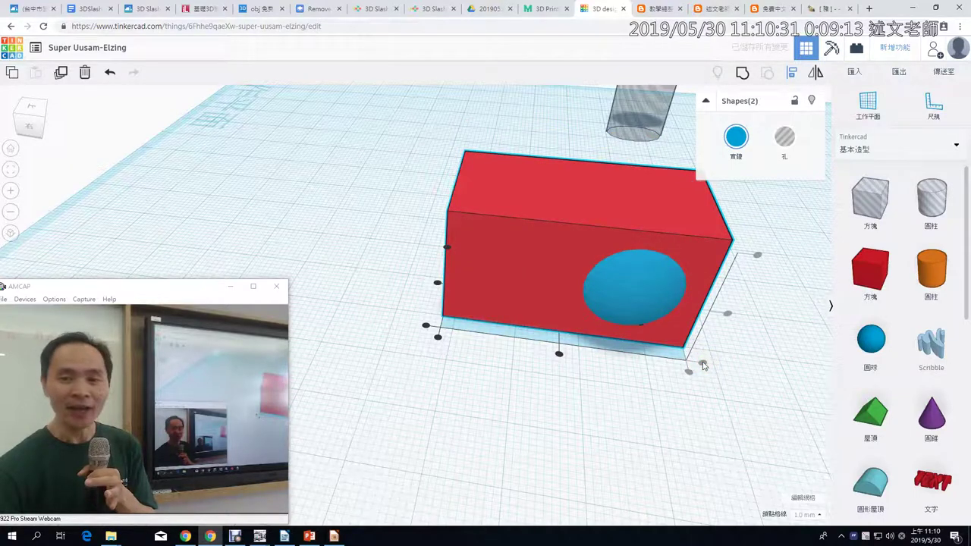
{"action": "left_click_drag", "start_coordinate": [561, 354], "coordinate": [560, 360]}
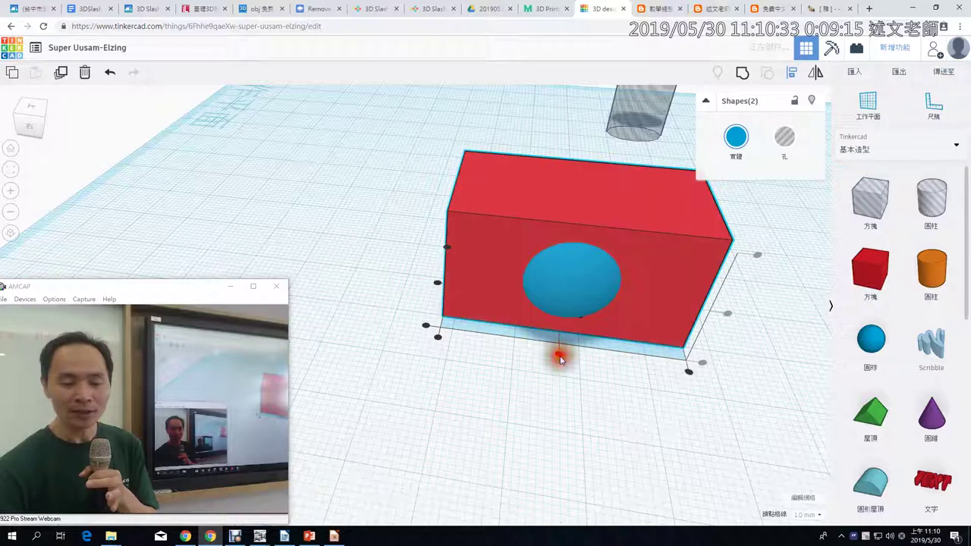
{"action": "left_click", "coordinate": [570, 290]}
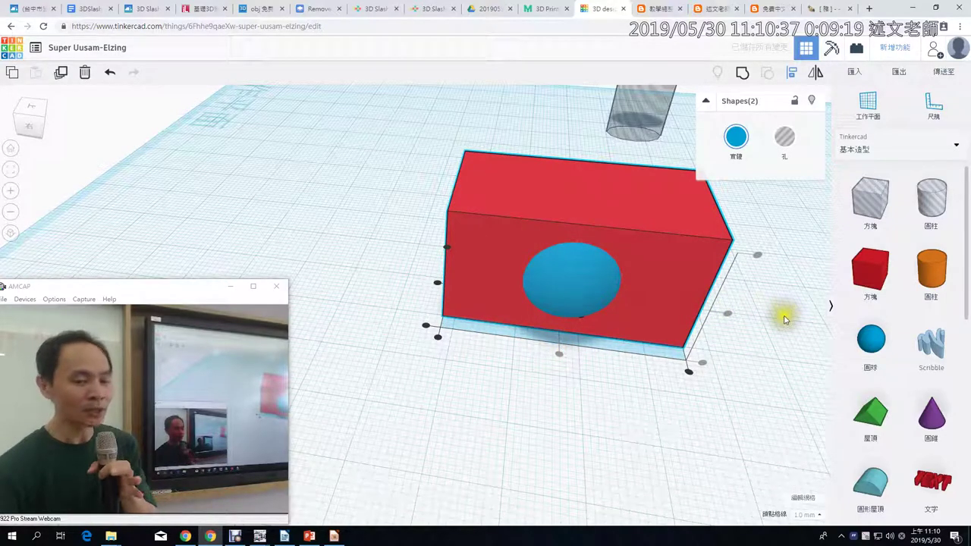
- Examine the aligned box and sphere from the end, at an angle and from the front to check how they line up
{"action": "right_click_drag", "start_coordinate": [784, 318], "coordinate": [565, 292]}
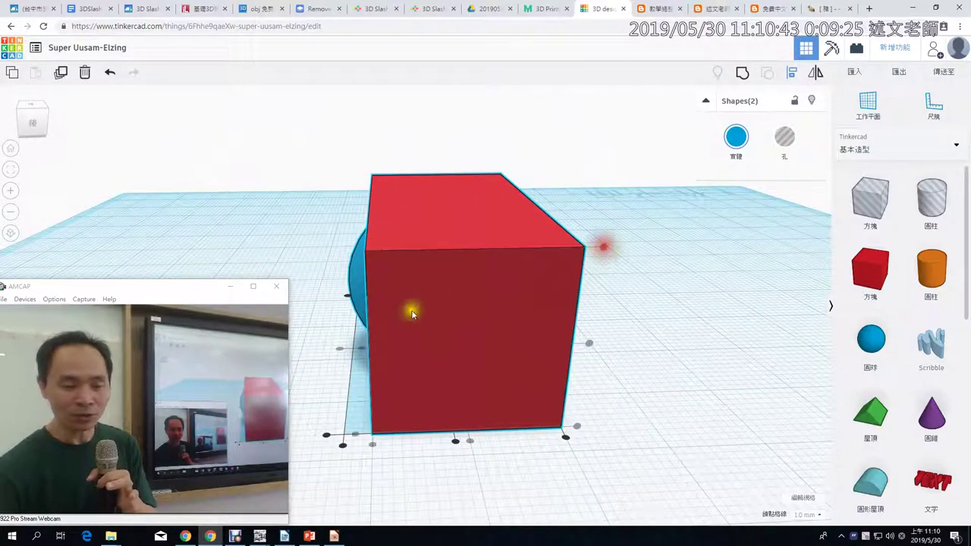
{"action": "left_click", "coordinate": [469, 441]}
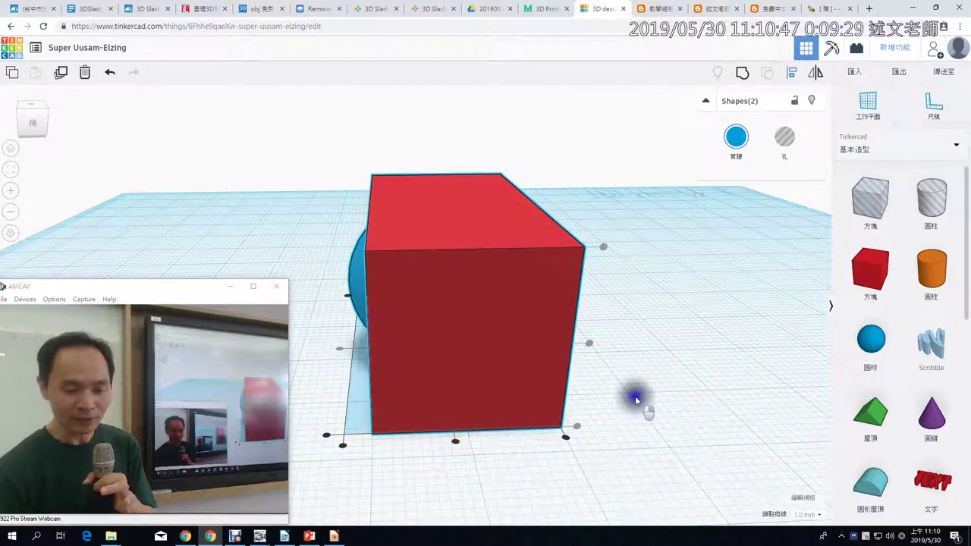
{"action": "right_click_drag", "start_coordinate": [635, 401], "coordinate": [707, 406]}
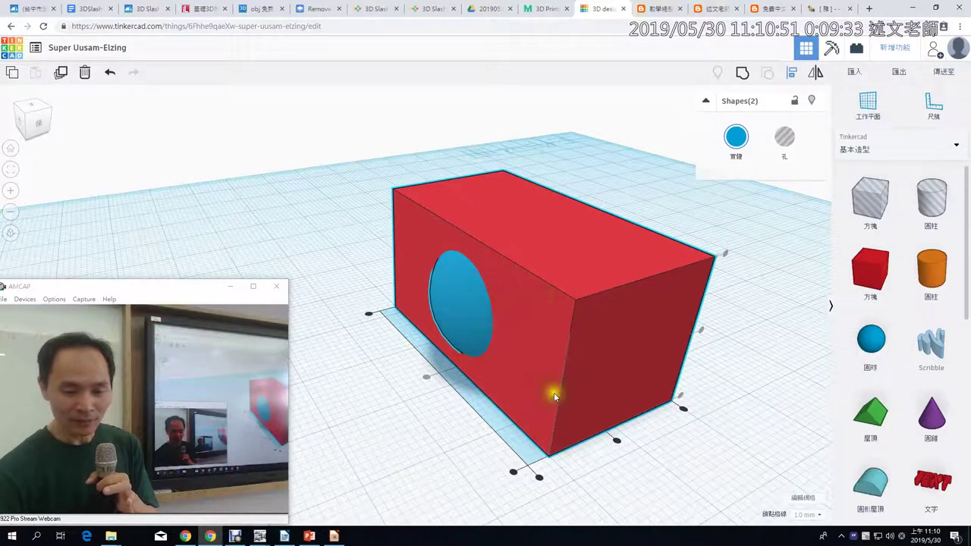
{"action": "right_click_drag", "start_coordinate": [412, 455], "coordinate": [520, 451]}
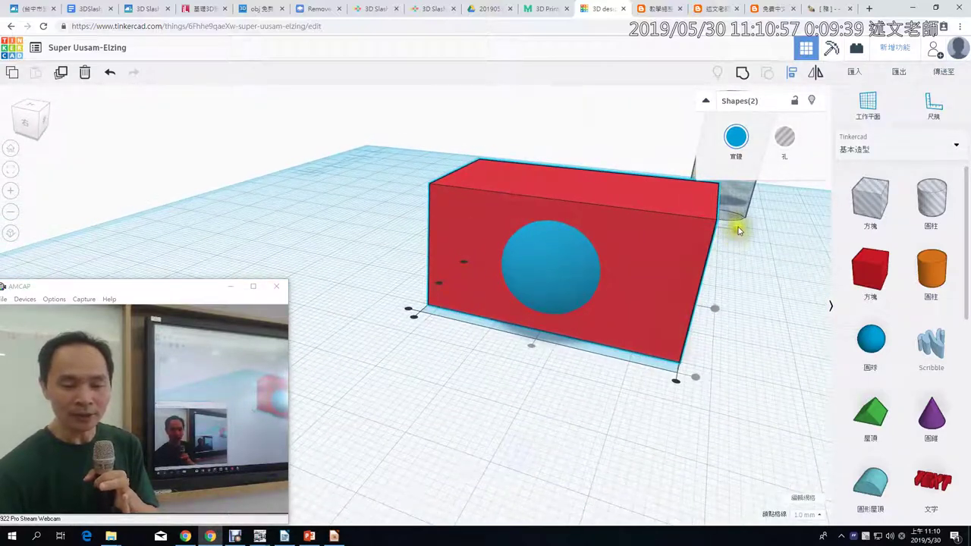
{"action": "right_click_drag", "start_coordinate": [743, 296], "coordinate": [789, 265]}
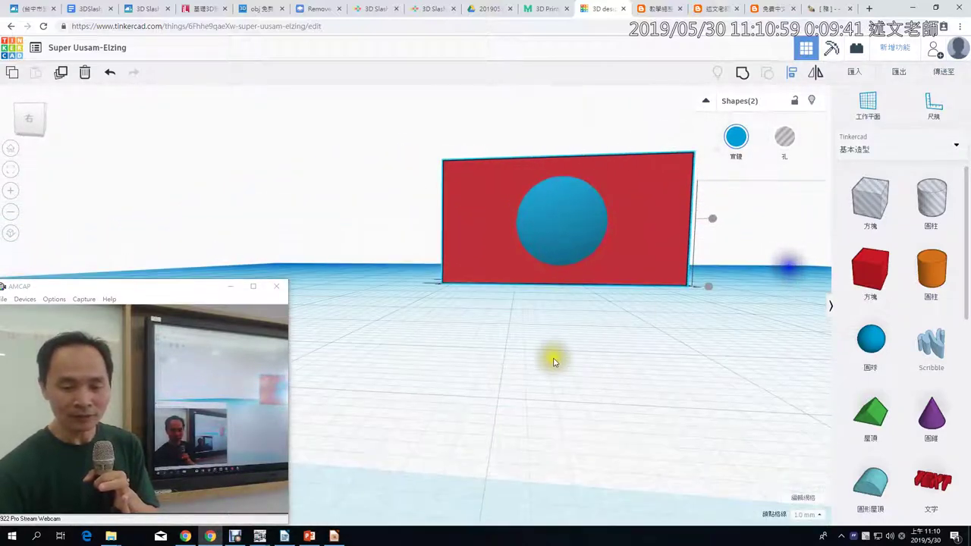
{"action": "right_click_drag", "start_coordinate": [553, 361], "coordinate": [465, 453]}
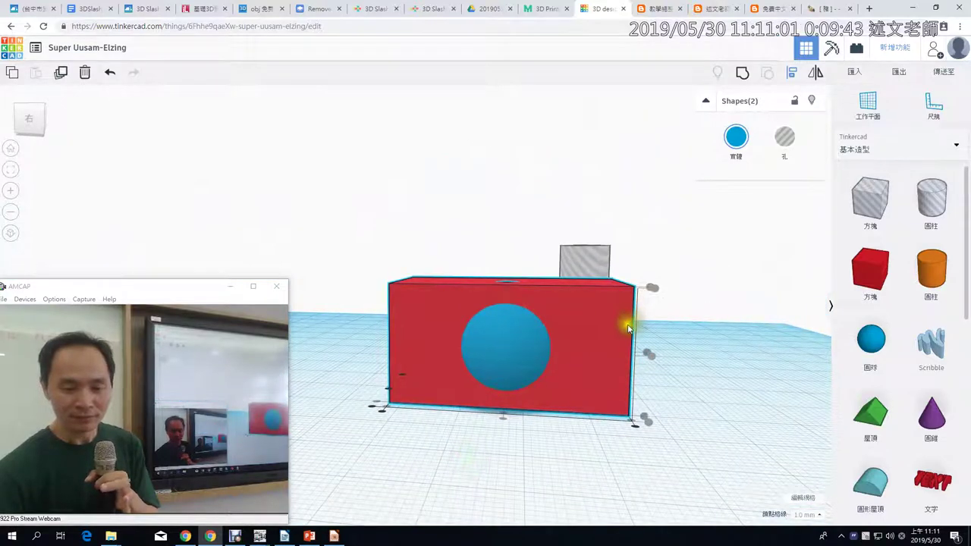
- Select all three shapes, including the hole cylinder, and align them vertically by their tops
{"action": "right_click_drag", "start_coordinate": [628, 327], "coordinate": [628, 300]}
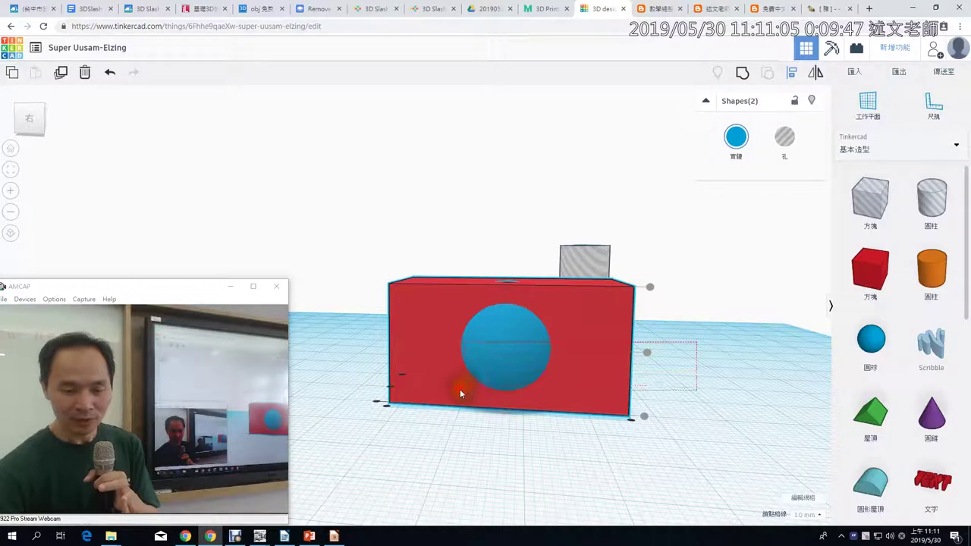
{"action": "key", "text": "ctrl+a"}
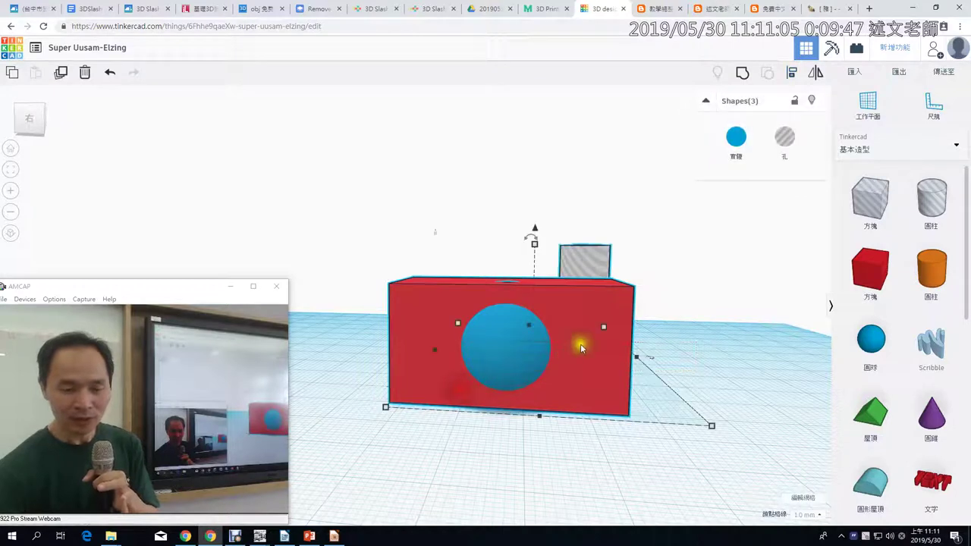
{"action": "left_click", "coordinate": [789, 76]}
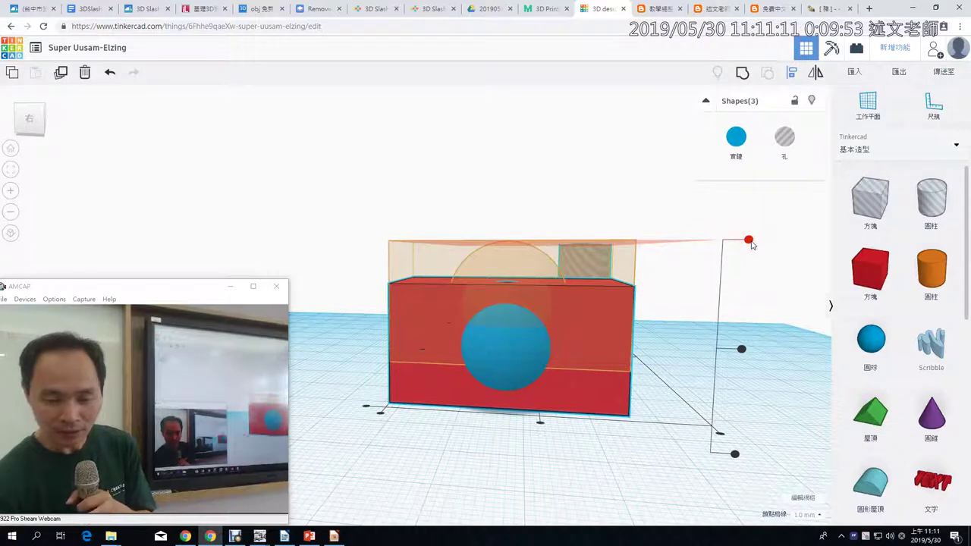
{"action": "left_click", "coordinate": [748, 243]}
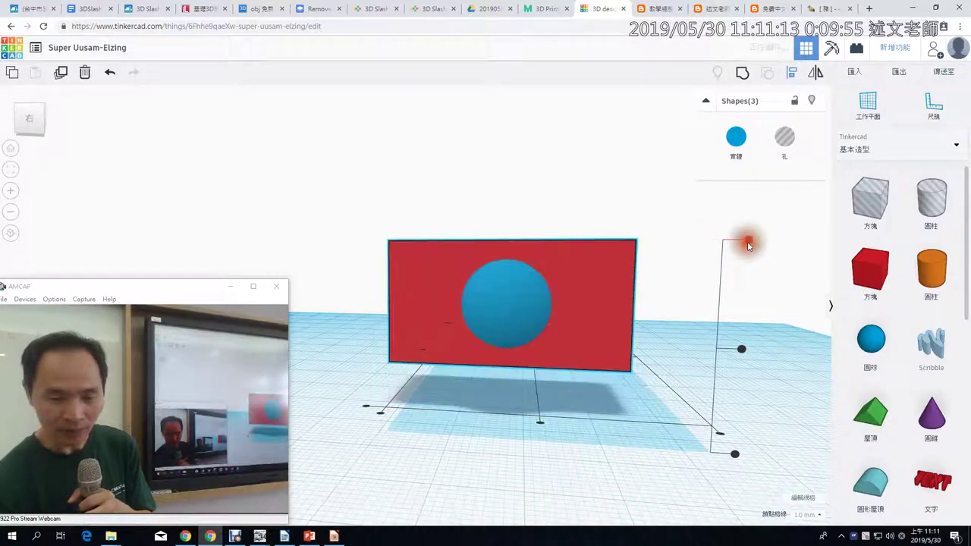
- Select only the blue sphere and raise it so that it protrudes through the top face of the red box
{"action": "left_click", "coordinate": [507, 295]}
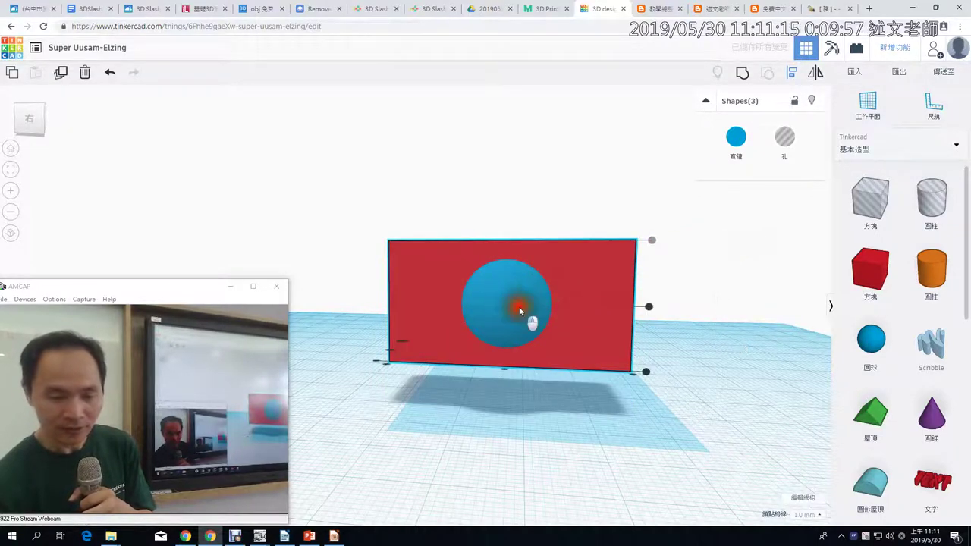
{"action": "left_click", "coordinate": [522, 470]}
{"action": "left_click", "coordinate": [501, 308]}
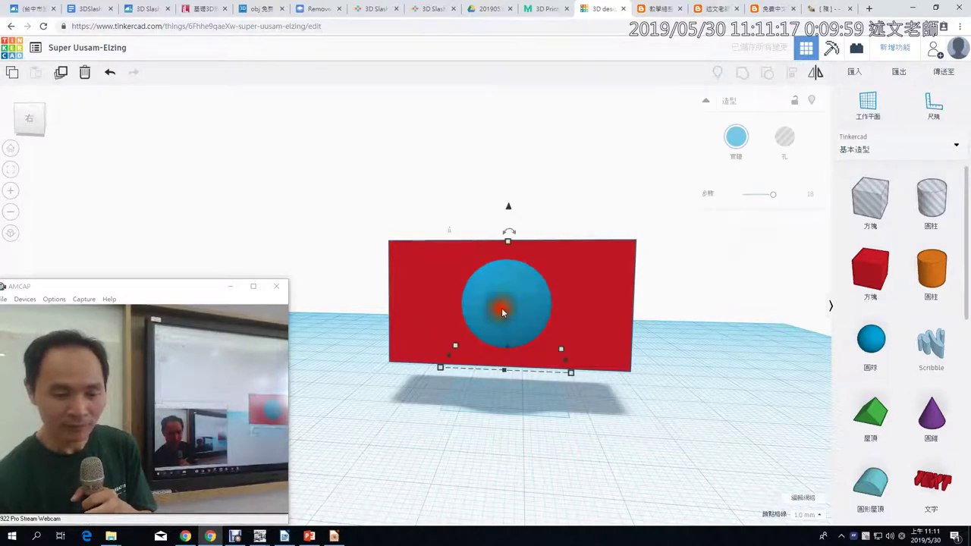
{"action": "left_click_drag", "start_coordinate": [509, 206], "coordinate": [511, 176]}
{"action": "right_click_drag", "start_coordinate": [721, 332], "coordinate": [392, 346]}
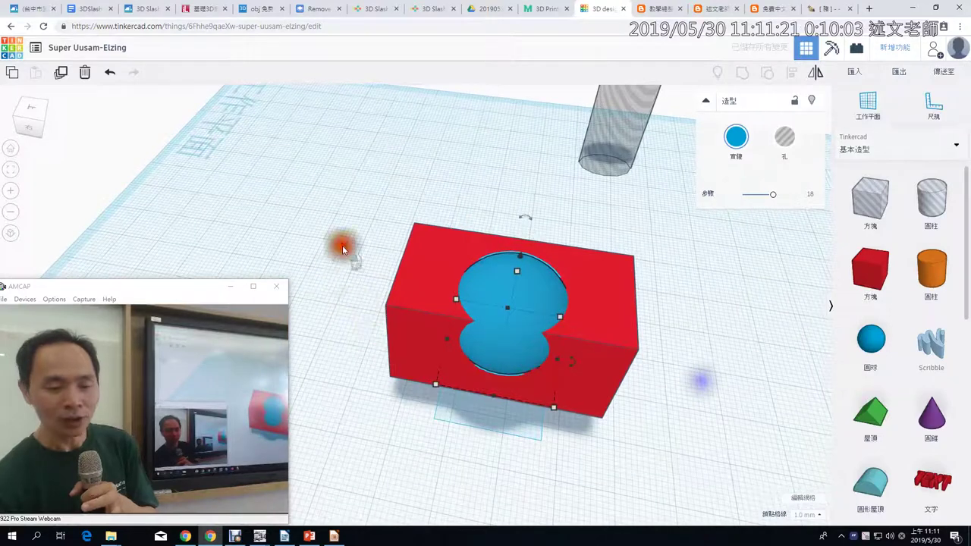
- Select the red box together with the blue sphere and center them across the box's width, then clear the selection
{"action": "left_click", "coordinate": [562, 372], "text": "shift"}
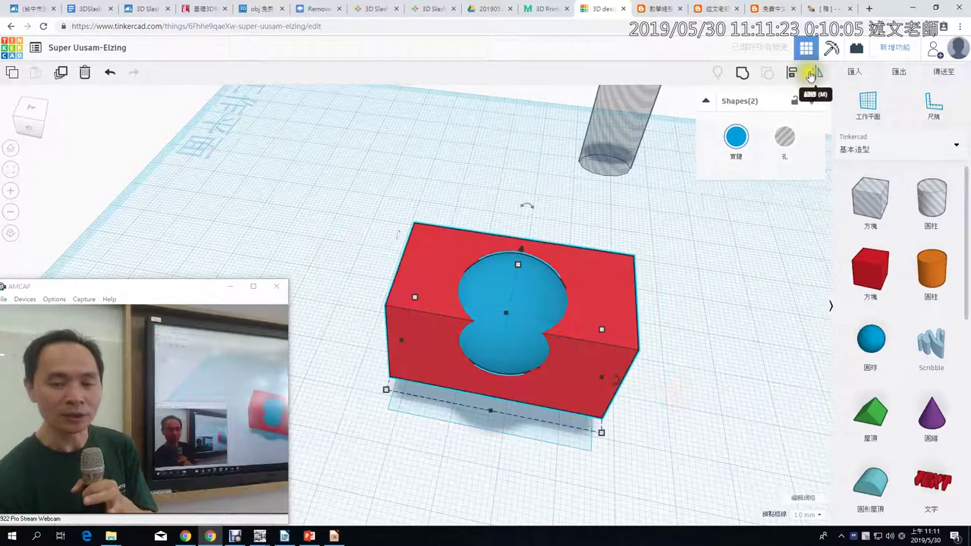
{"action": "right_click_drag", "start_coordinate": [721, 329], "coordinate": [589, 303]}
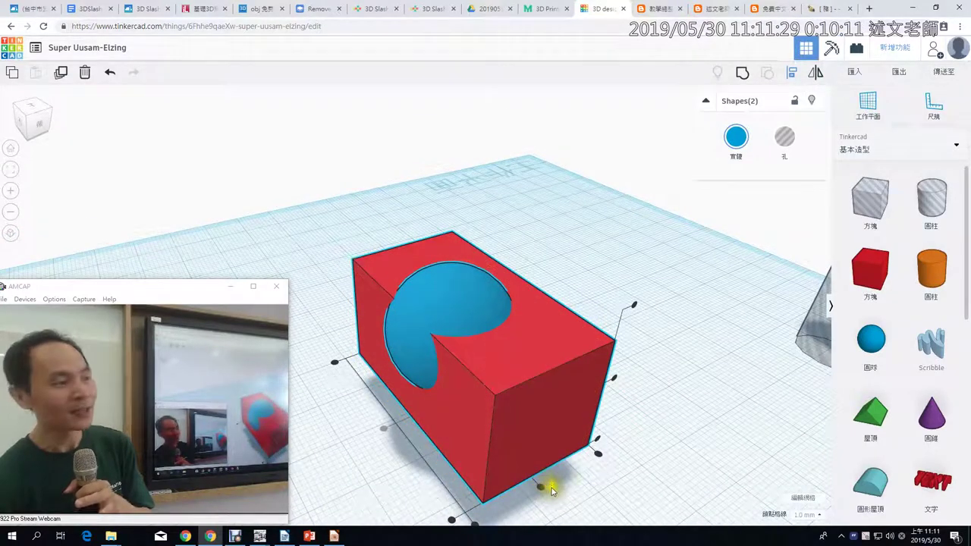
{"action": "left_click_drag", "start_coordinate": [560, 486], "coordinate": [540, 491]}
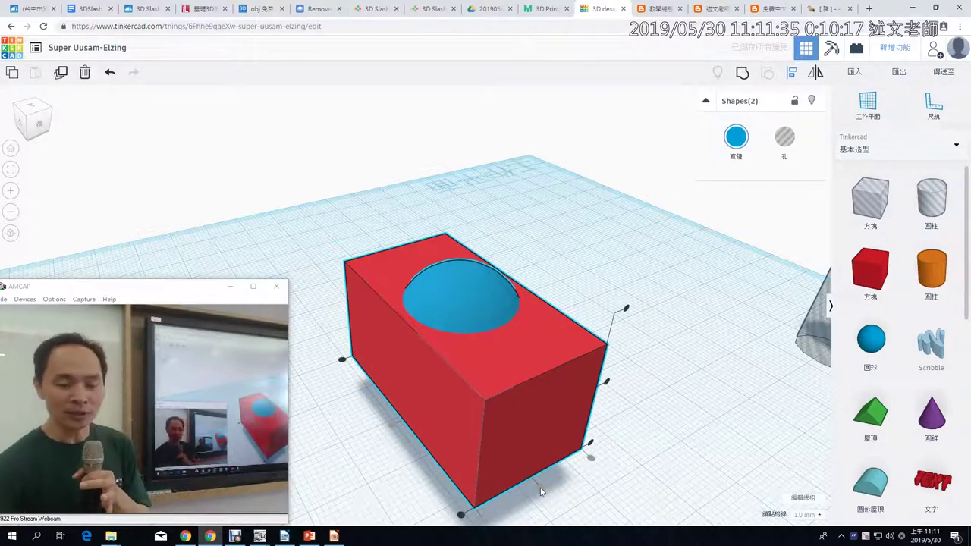
{"action": "right_click_drag", "start_coordinate": [685, 372], "coordinate": [657, 364]}
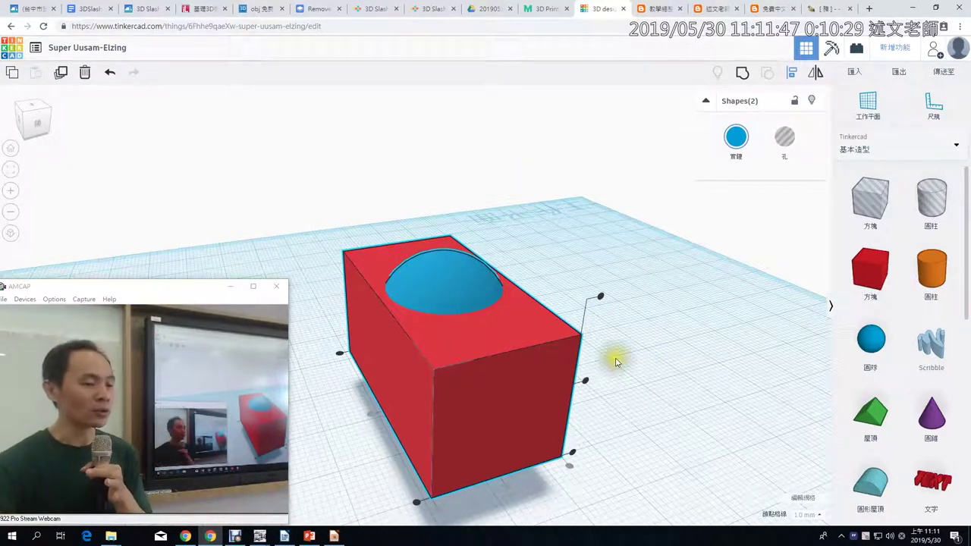
{"action": "left_click", "coordinate": [662, 318]}
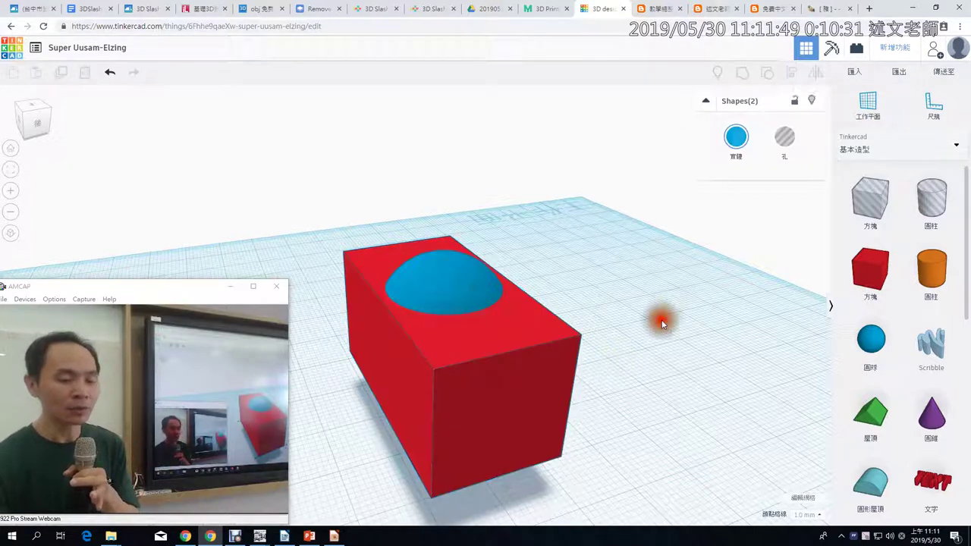
- Look through the basic shapes library and its list of other shape collections, keeping the basic shapes collection
{"action": "left_click", "coordinate": [453, 280]}
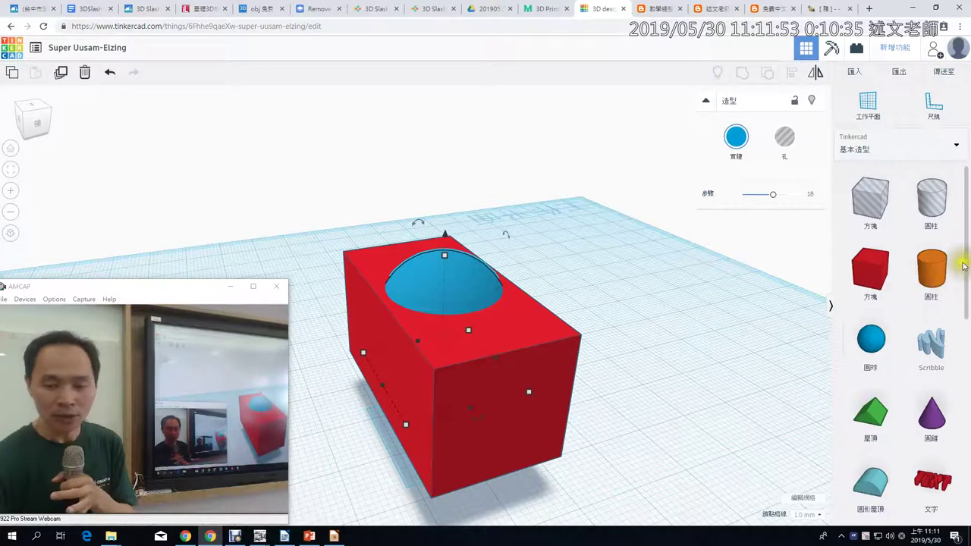
{"action": "left_click_drag", "start_coordinate": [966, 265], "coordinate": [944, 506]}
{"action": "scroll", "coordinate": [941, 425], "scroll_direction": "up", "scroll_amount": 10}
{"action": "left_click", "coordinate": [948, 145]}
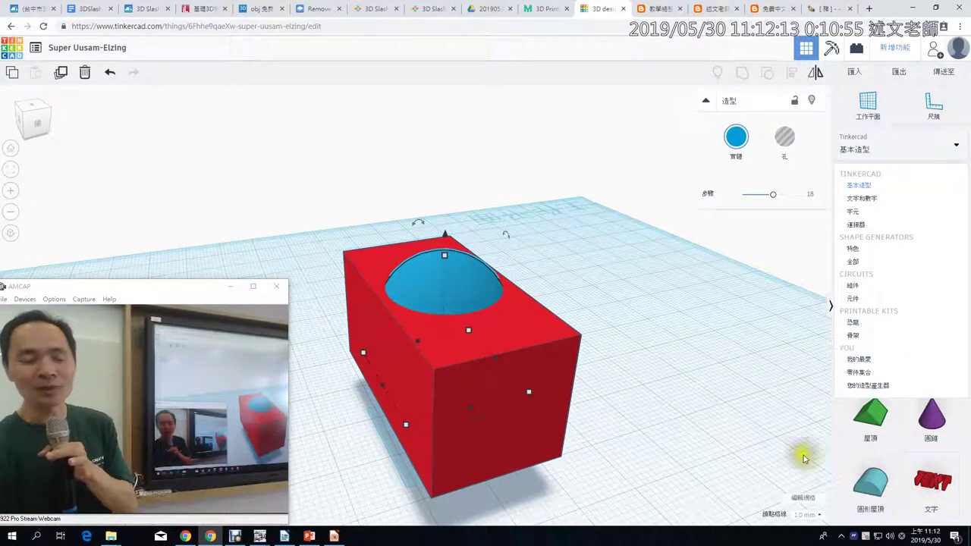
{"action": "left_click", "coordinate": [505, 342]}
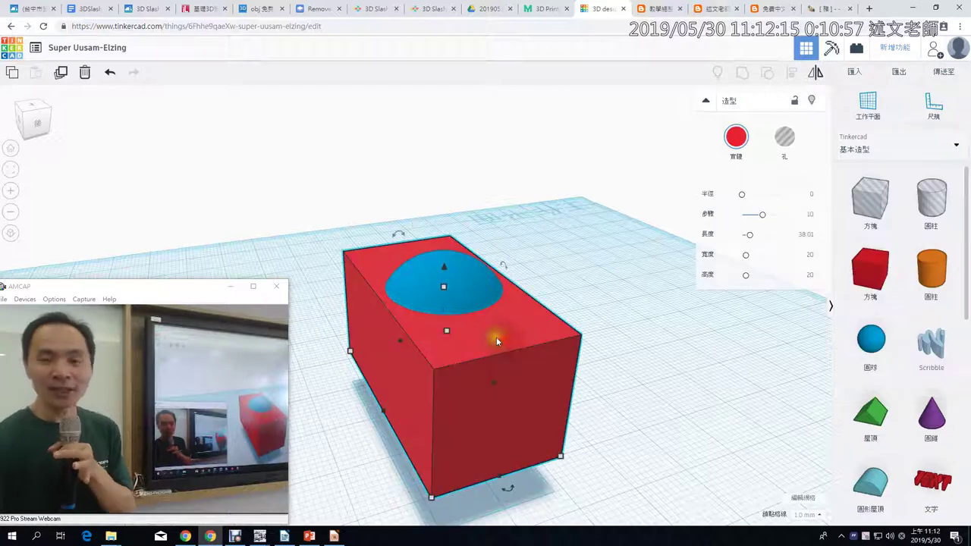